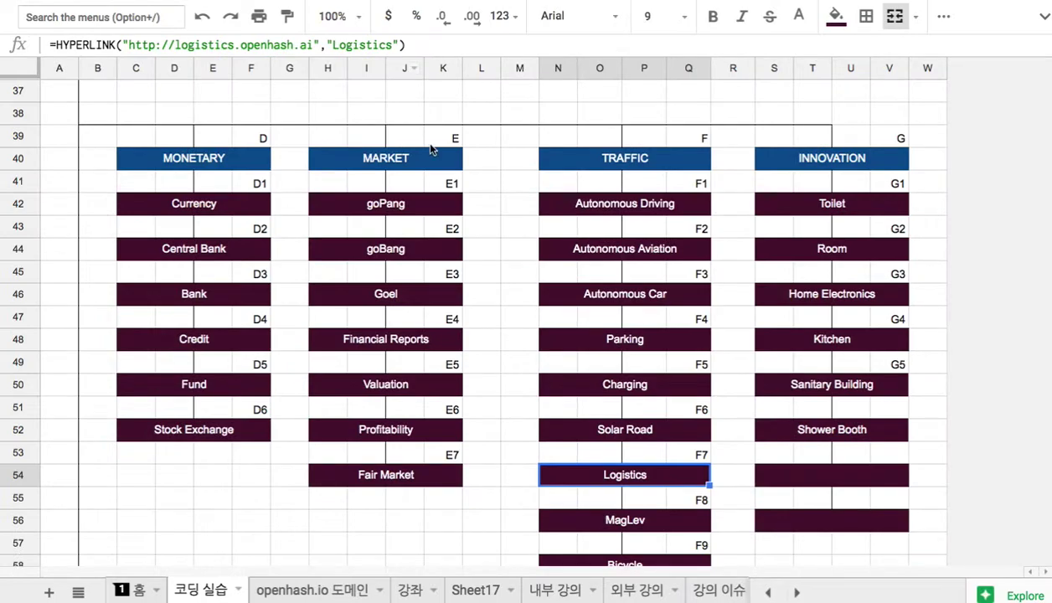
# Open Sheet17, then switch to the Boxway page and check its title and site menu
pyautogui.click(474, 590)
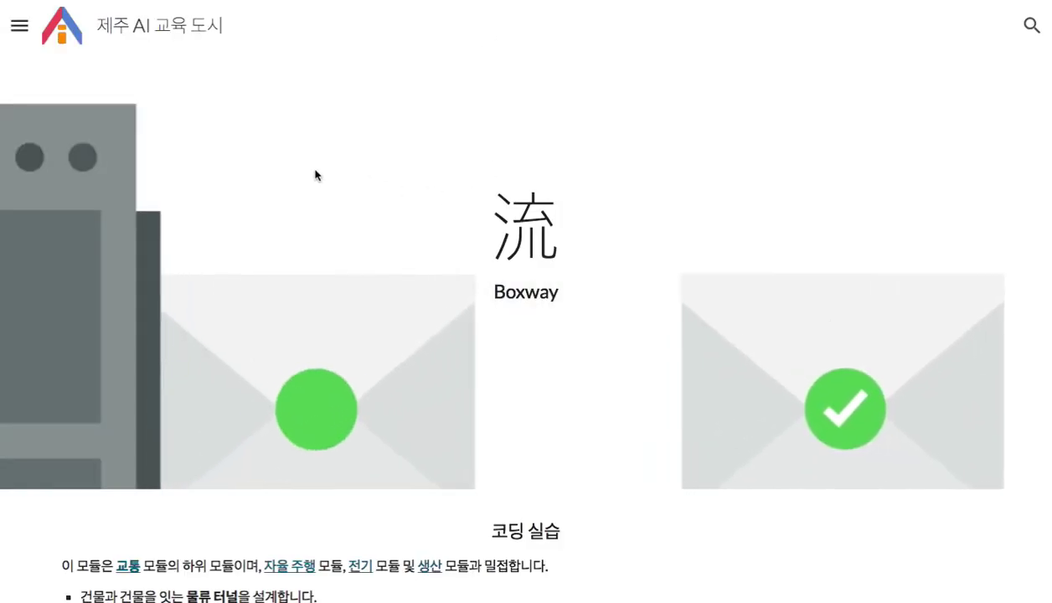
pyautogui.doubleClick(531, 246)
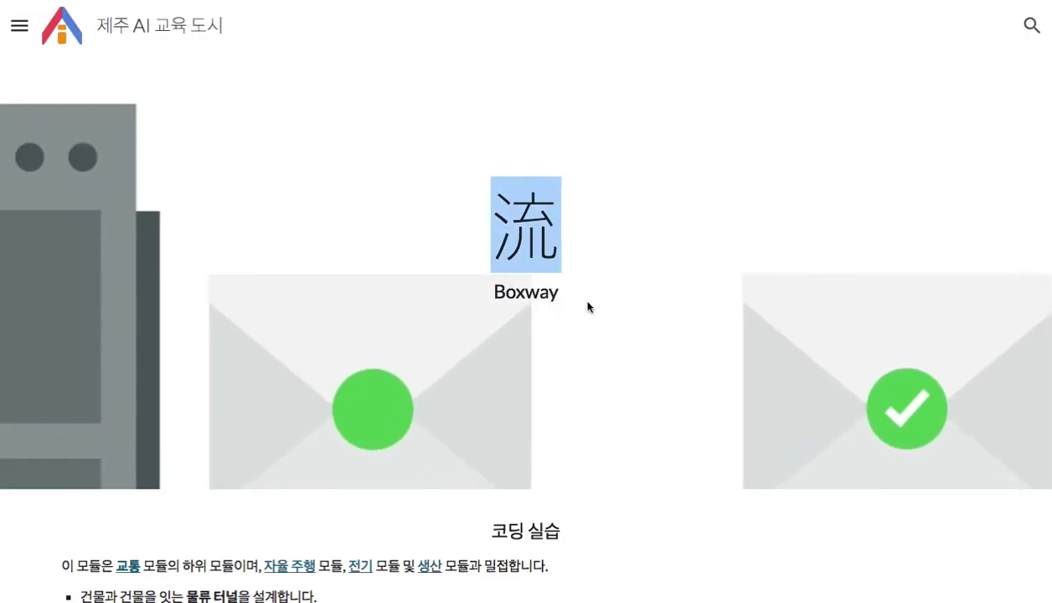
pyautogui.click(16, 25)
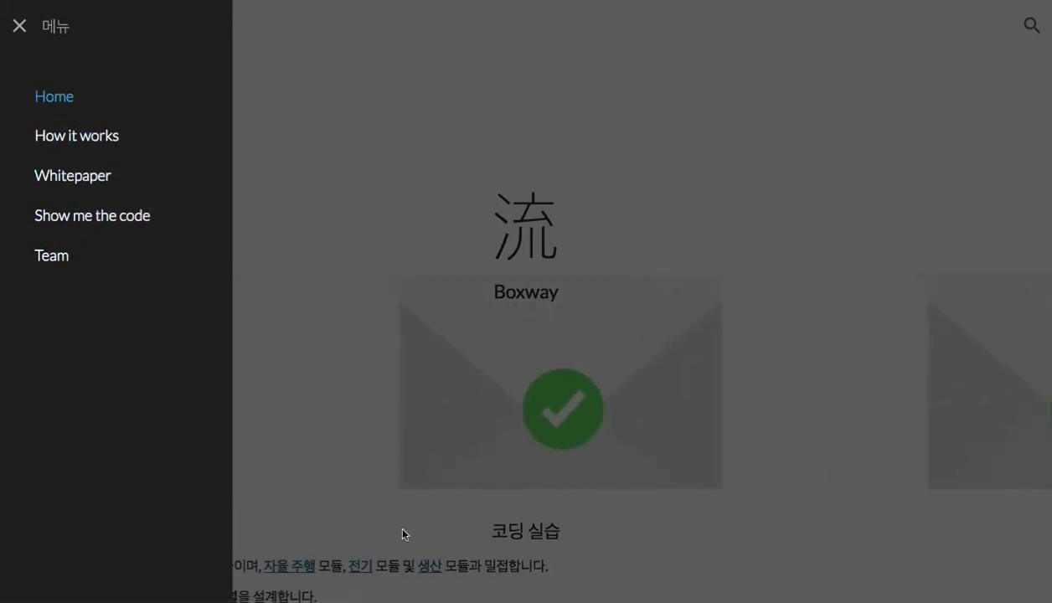
pyautogui.click(323, 474)
# Read through the Boxway page's sections on the logistics network, tunnel, Boxway mechanism, superconducting power line and autonomous driving, and recheck the site menu
pyautogui.scroll(-5, 323, 474)
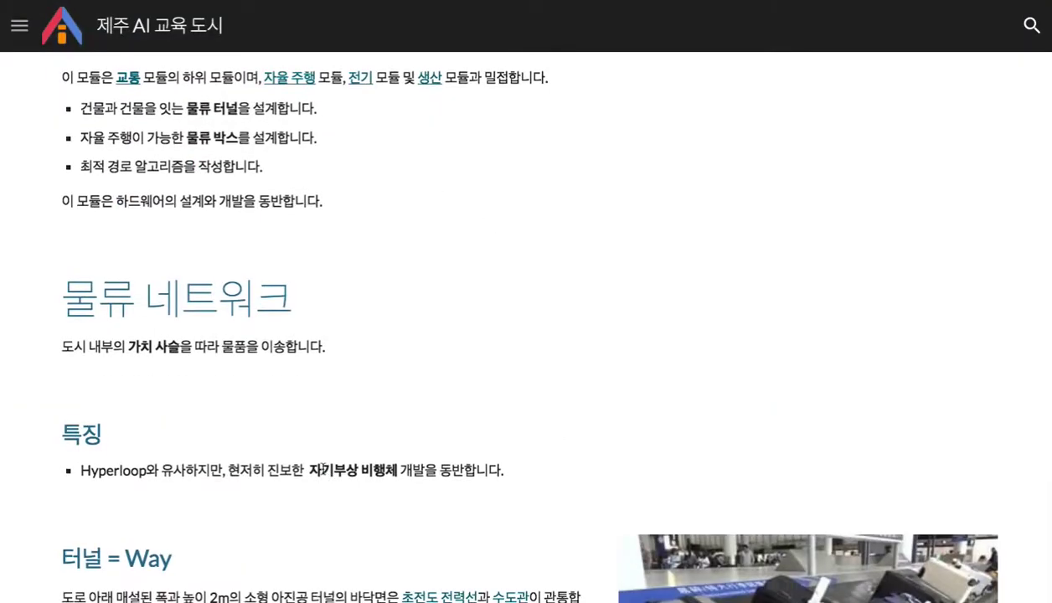
pyautogui.scroll(-3, 323, 469)
pyautogui.scroll(-5, 324, 474)
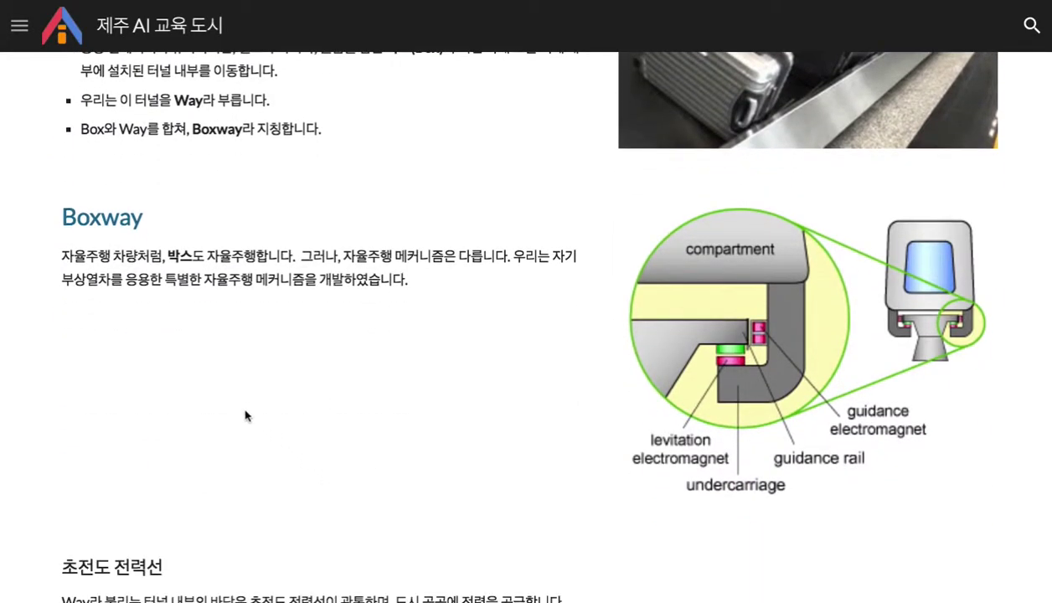
pyautogui.moveTo(62, 211); pyautogui.dragTo(147, 227)
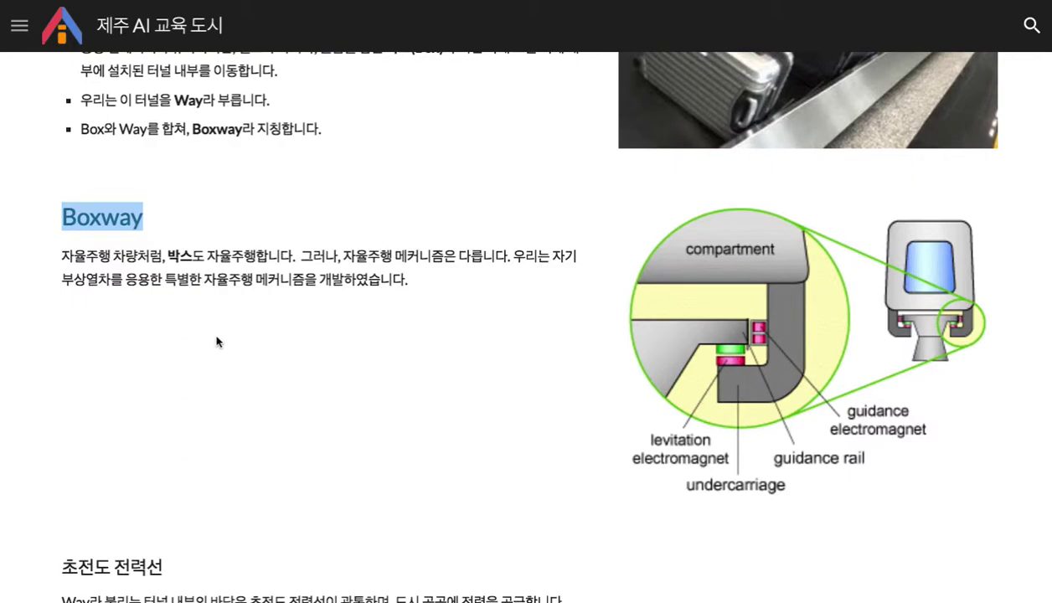
pyautogui.scroll(-4, 213, 335)
pyautogui.moveTo(72, 274); pyautogui.dragTo(179, 279)
pyautogui.scroll(-5, 198, 316)
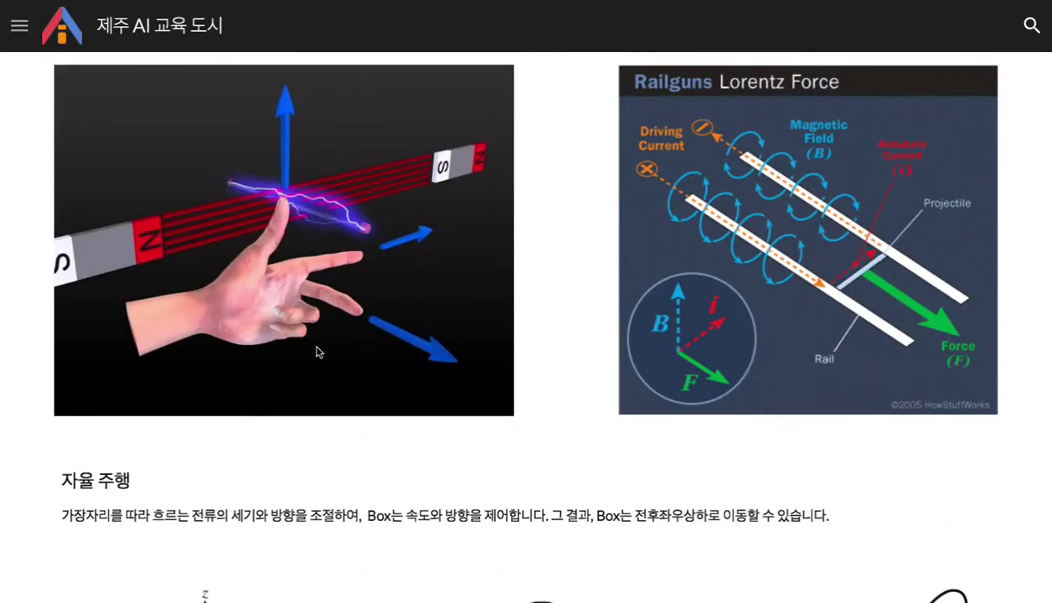
pyautogui.scroll(-3, 316, 352)
pyautogui.moveTo(79, 204); pyautogui.dragTo(132, 206)
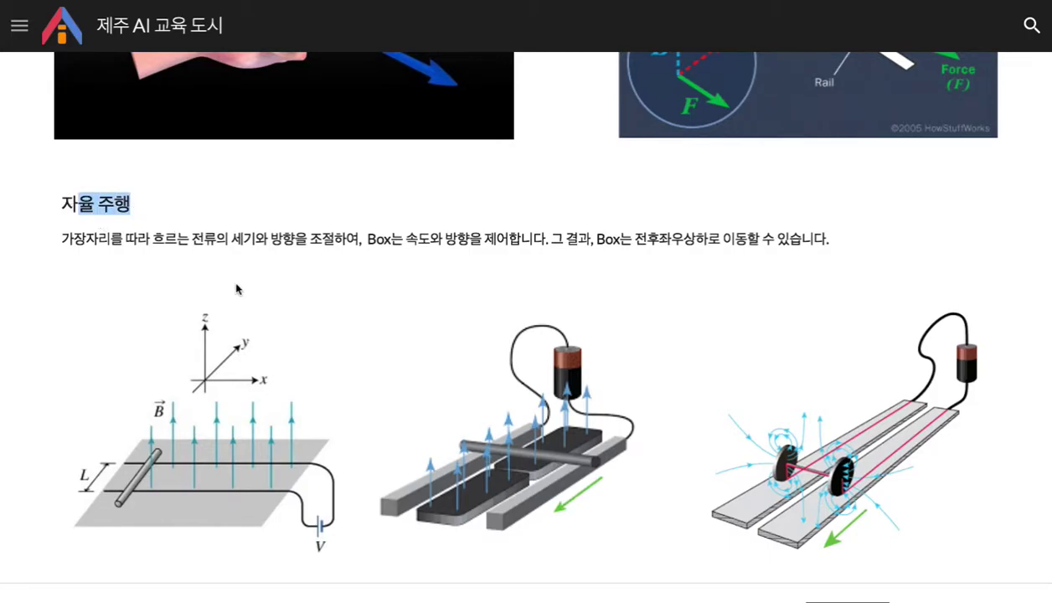
pyautogui.scroll(-1, 237, 290)
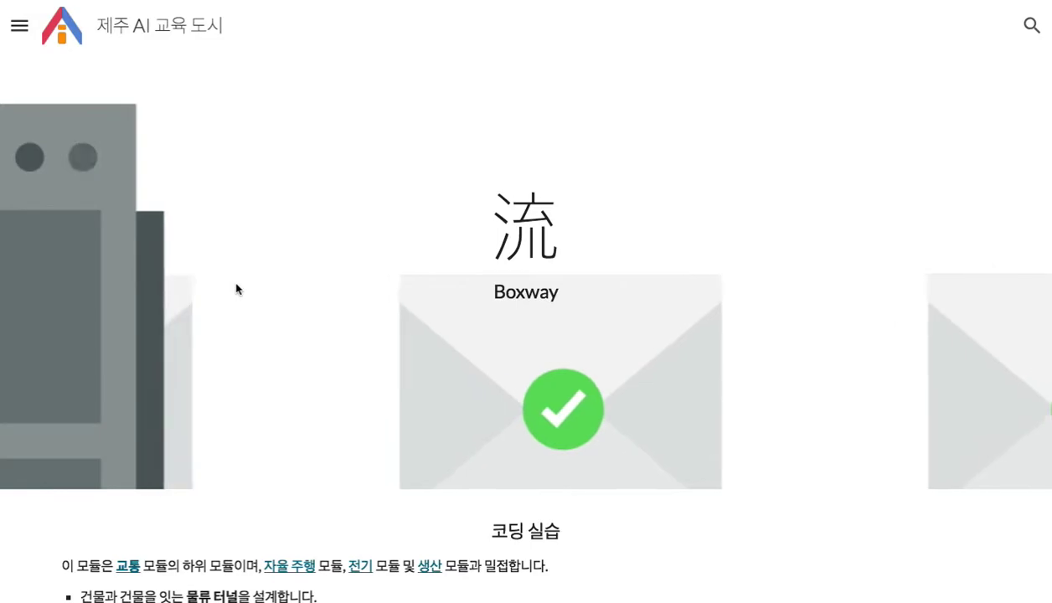
pyautogui.click(20, 28)
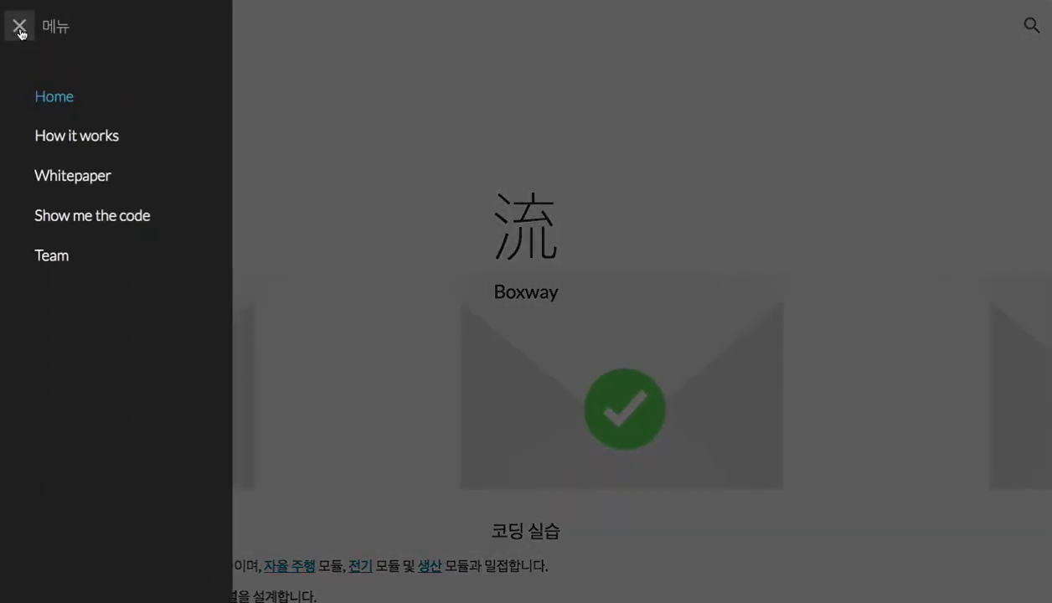
pyautogui.click(282, 107)
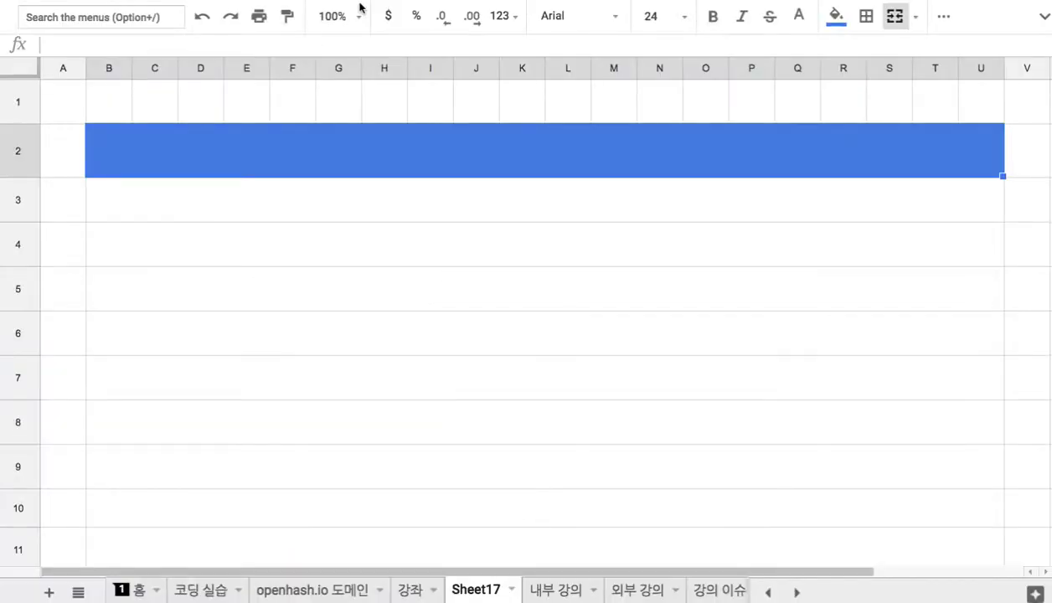
# In Sheet17, enter the title "Logistics" in the blue row 2 banner and "1. 로보틱스 실습 주제" in row 3
pyautogui.write('Logistics')
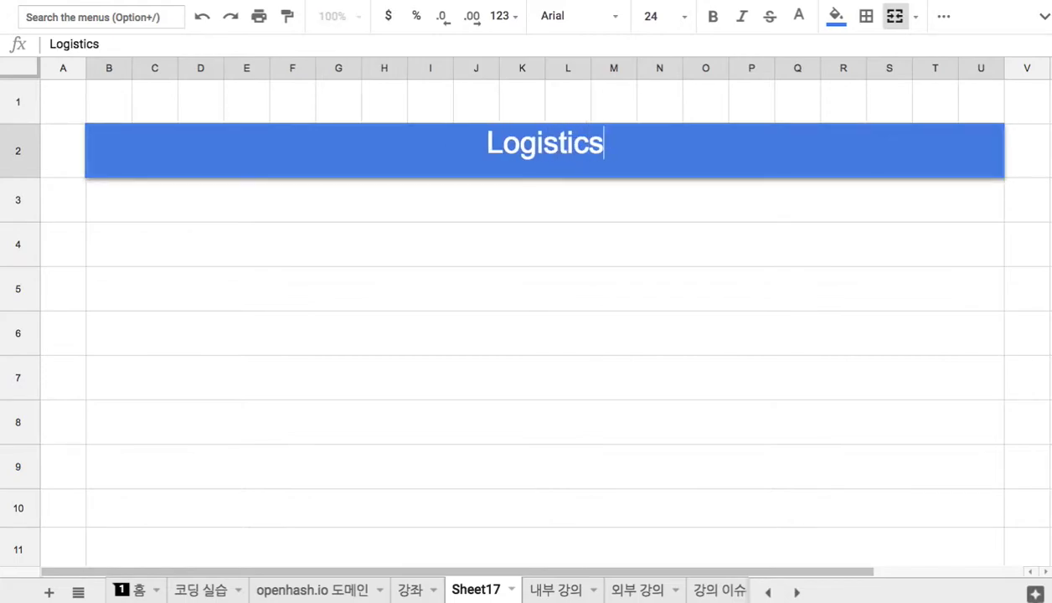
pyautogui.click(428, 218)
pyautogui.write('1')
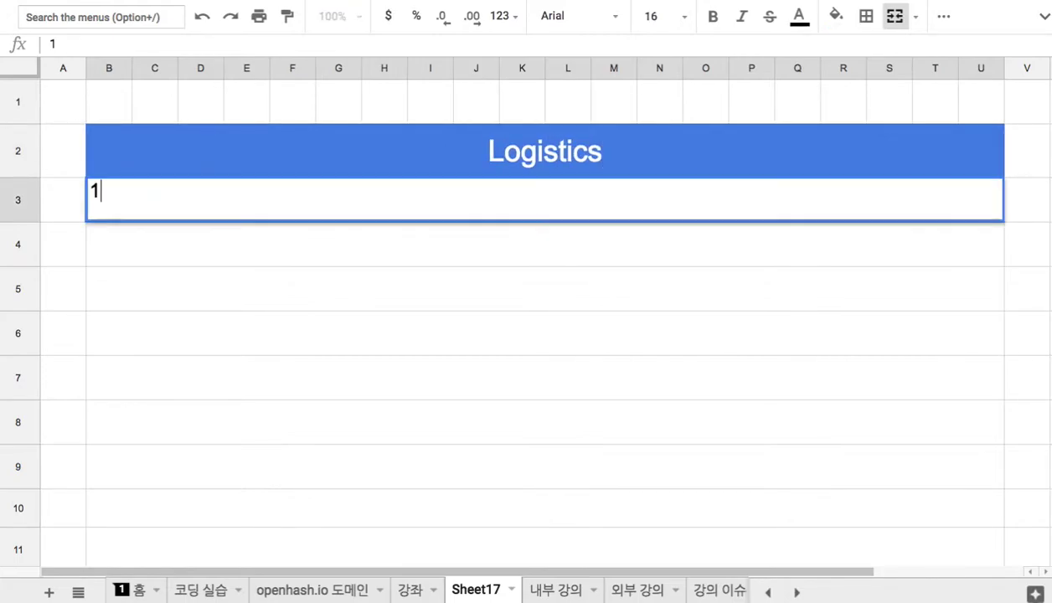
pyautogui.write('. 로보틱스 실스ㅂ 주제')
pyautogui.press('Return')
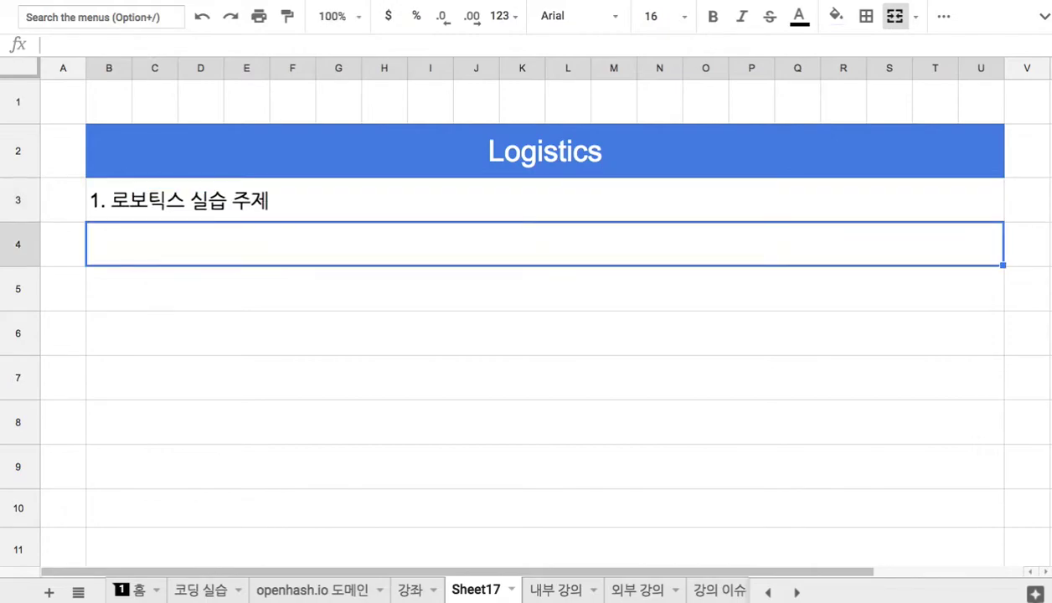
# Write "2. 도로 아래에 터널을 구성" in row 4, consulting the tunnel section of the Boxway page
pyautogui.write('2.')
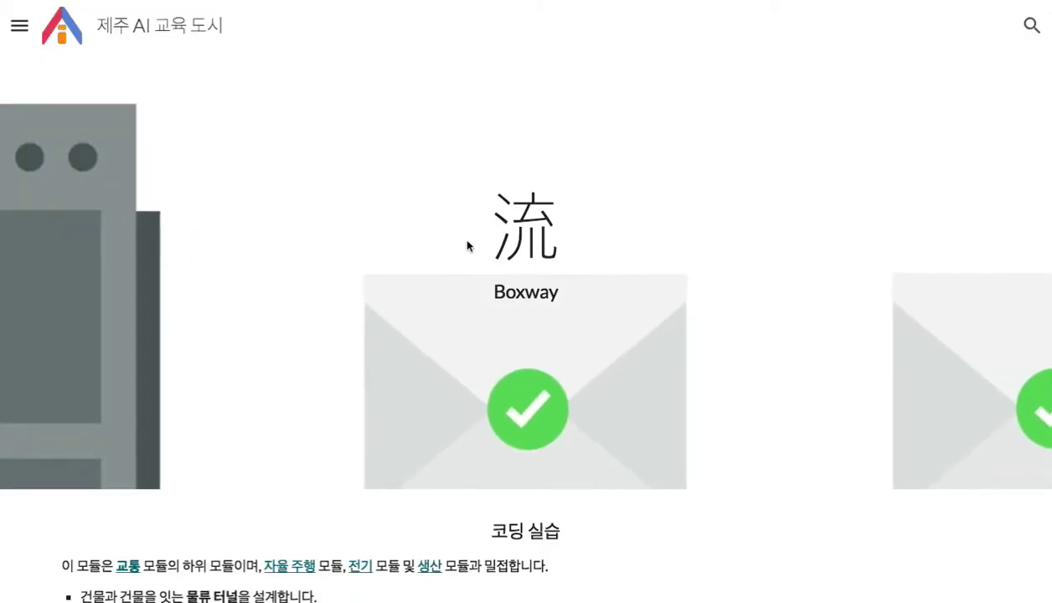
pyautogui.scroll(-10, 458, 236)
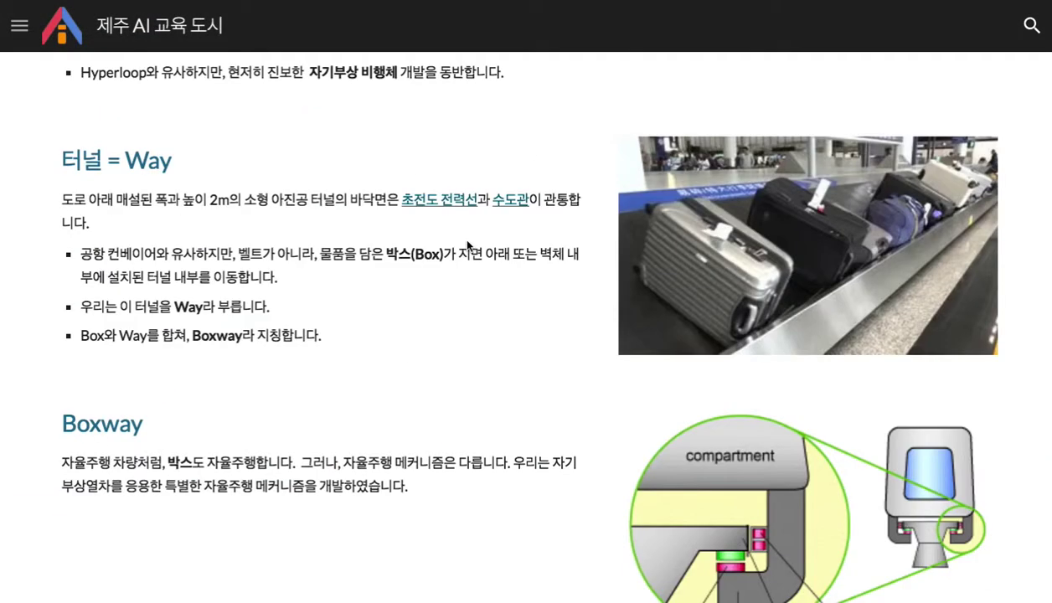
pyautogui.scroll(-1, 467, 243)
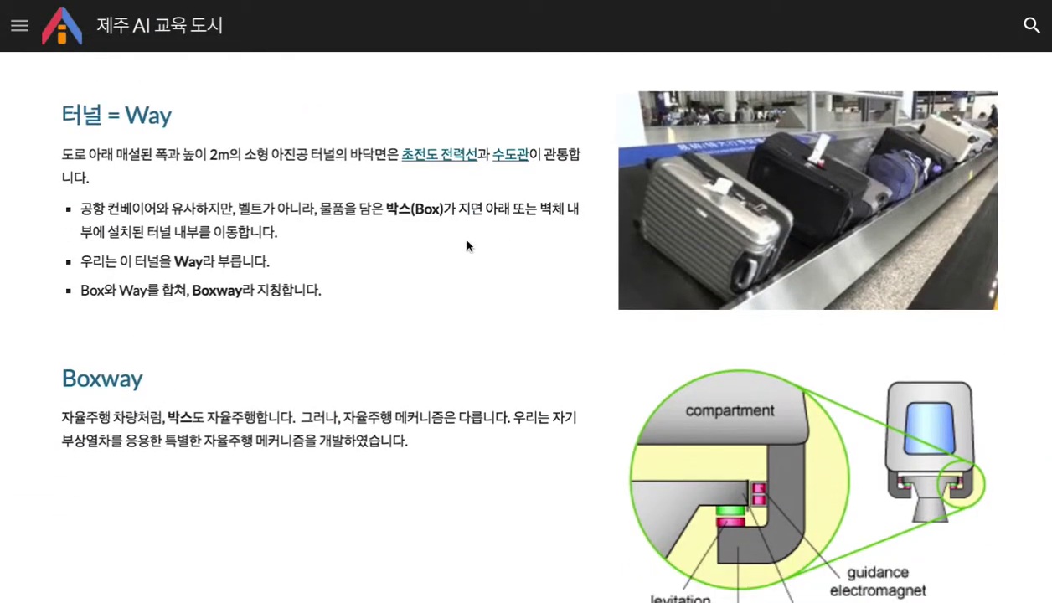
pyautogui.scroll(-10, 467, 245)
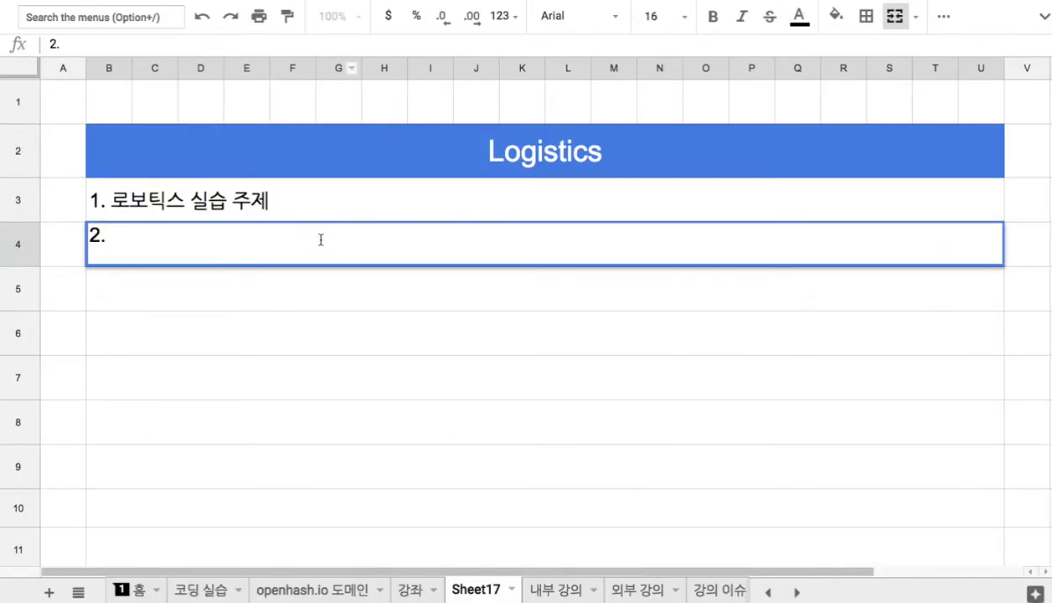
pyautogui.write('도로 아랭')
pyautogui.write('에 터널을 구성')
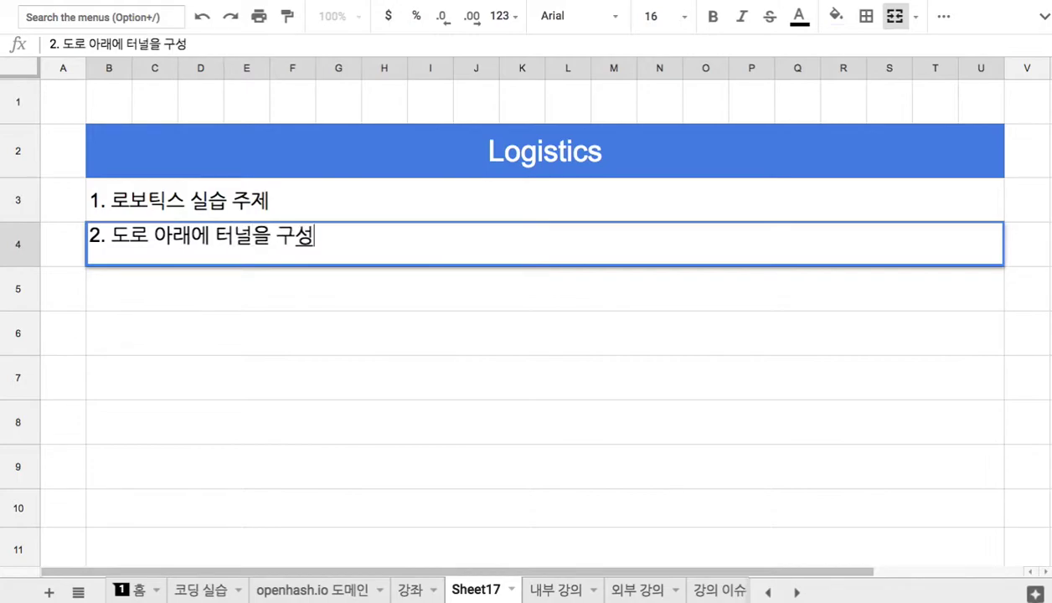
# Complete the row 4 entry by appending " : 가로 세로 높이 1m" after the tunnel text
pyautogui.write(' : ')
pyautogui.write('가로 세')
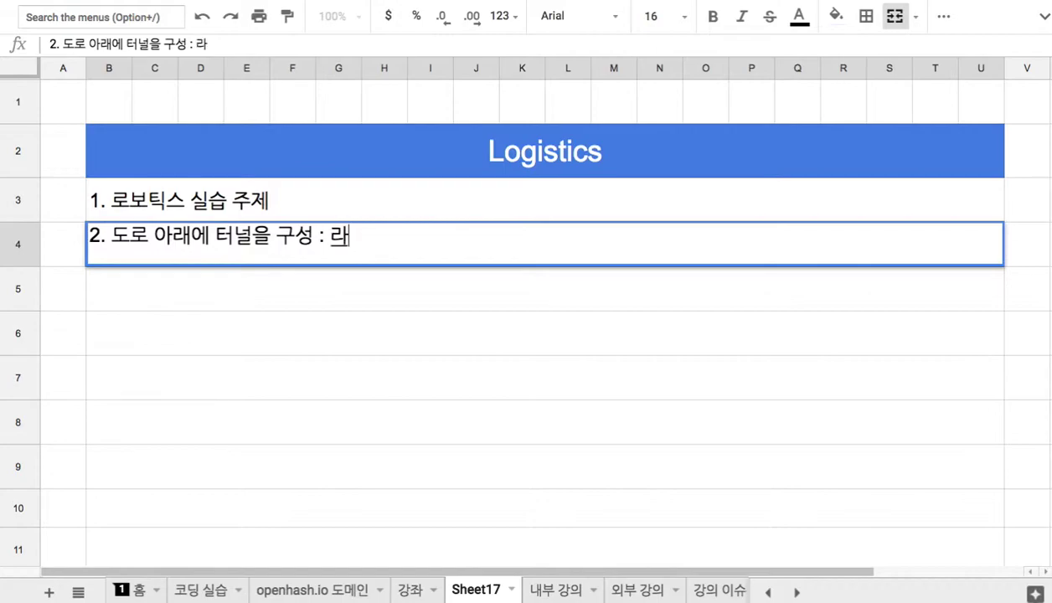
pyautogui.write('로 ')
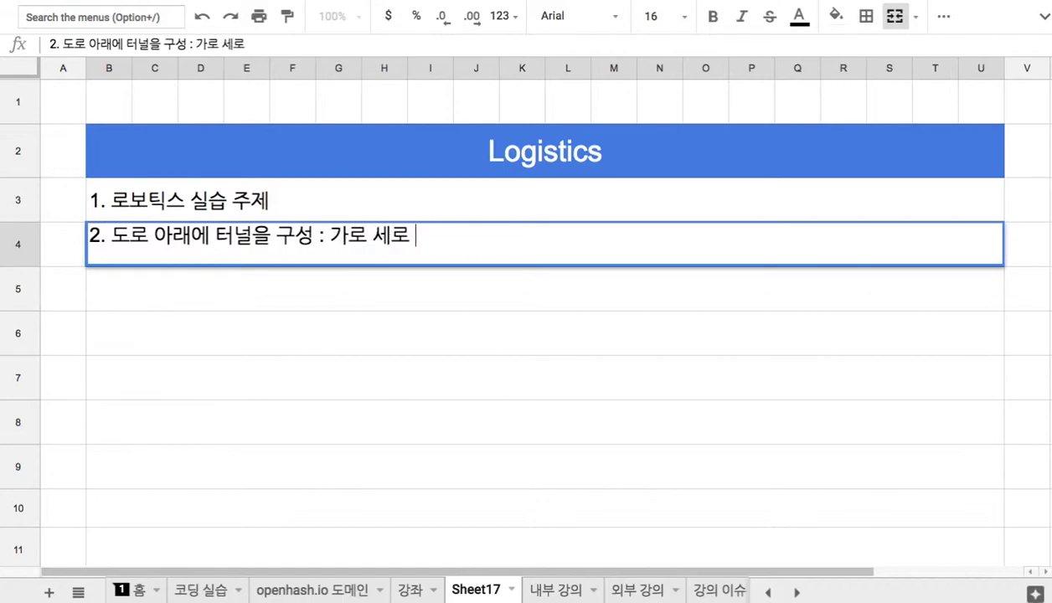
pyautogui.write('높이 1m의 ')
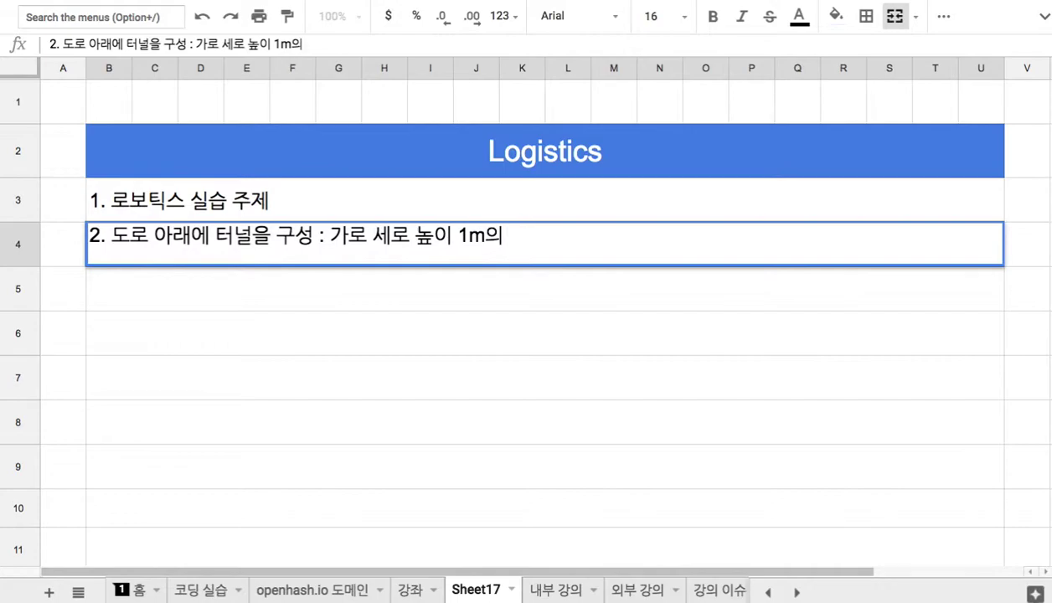
pyautogui.write('너')
pyautogui.press('BackSpace')
pyautogui.press('BackSpace')
pyautogui.write('터')
pyautogui.press('BackSpace')
pyautogui.press('BackSpace')
pyautogui.press('BackSpace')
pyautogui.press('BackSpace')
pyautogui.moveTo(154, 235); pyautogui.dragTo(275, 235)
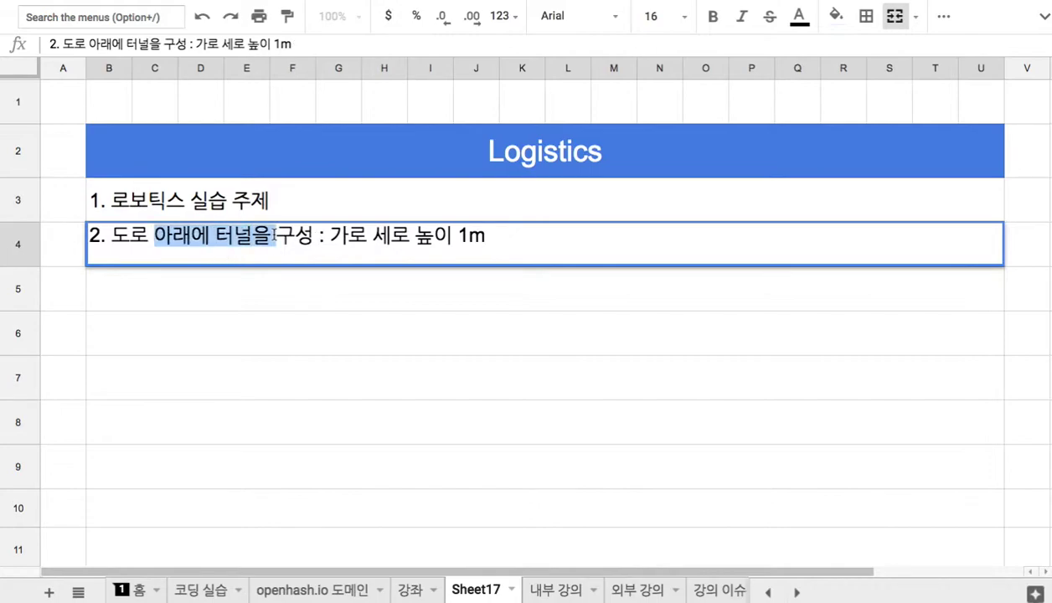
pyautogui.click(323, 296)
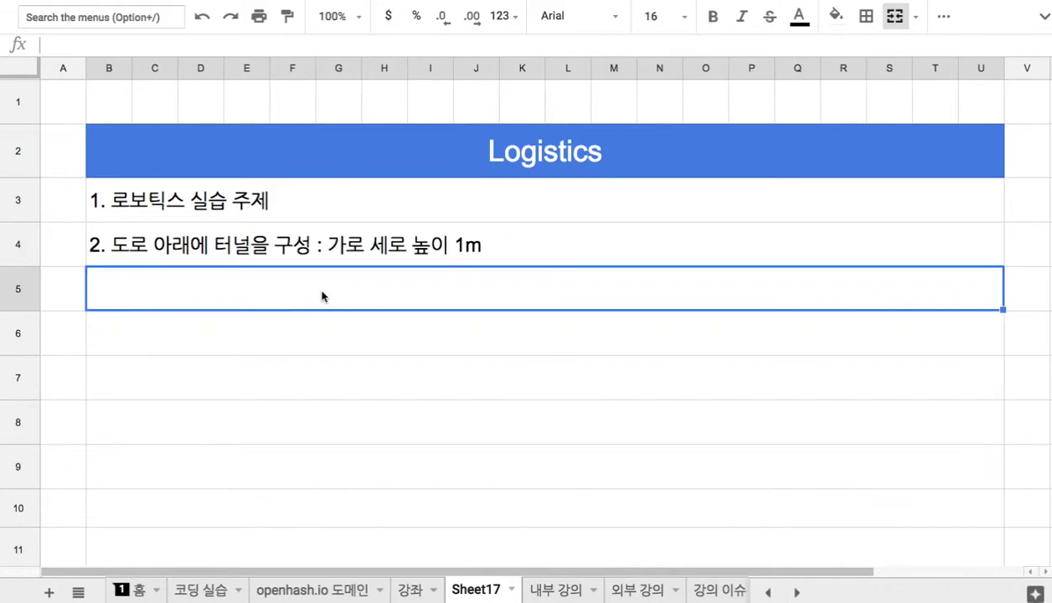
# Enter the sub-item "1) 터널 속에 초전도 전력선을 매설" in row 5
pyautogui.write('3')
pyautogui.press('BackSpace')
pyautogui.write('1) 터널 속에')
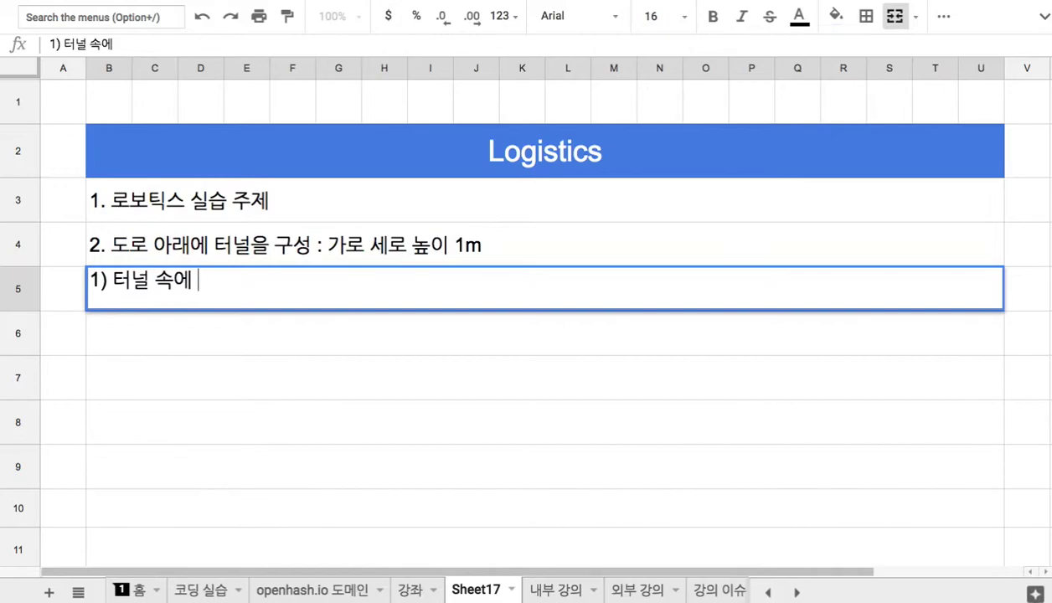
pyautogui.write('초저')
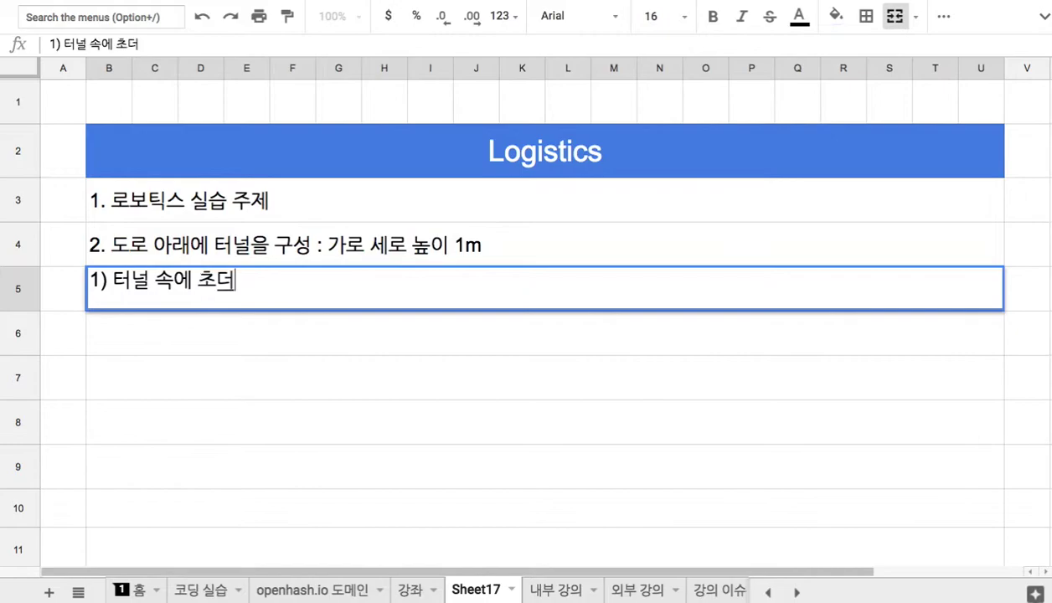
pyautogui.write('ㄴ도 전력선으')
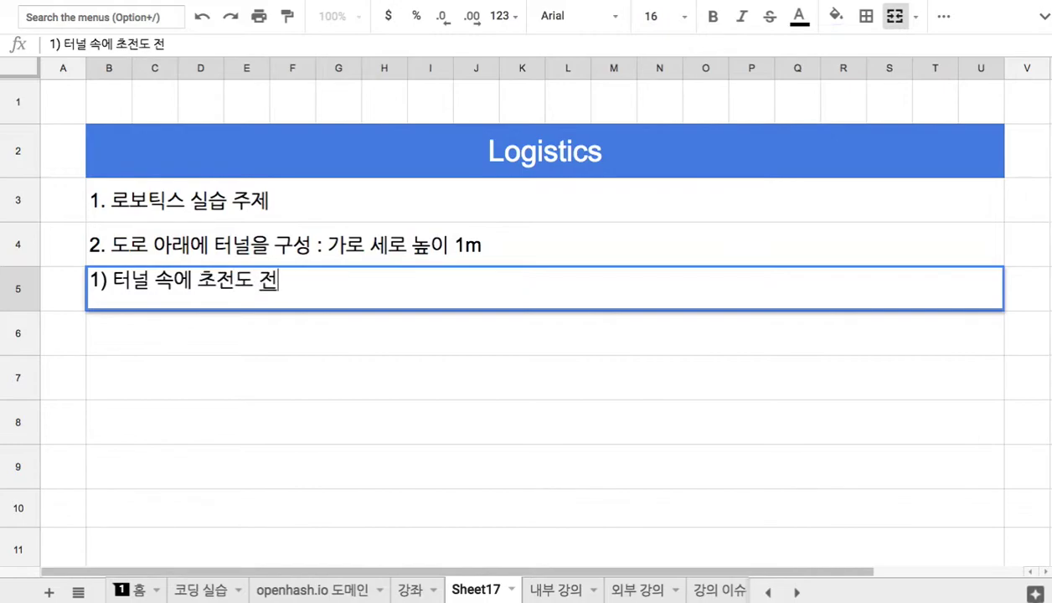
pyautogui.write('ㄹ ')
pyautogui.write('매설')
pyautogui.press('Return')
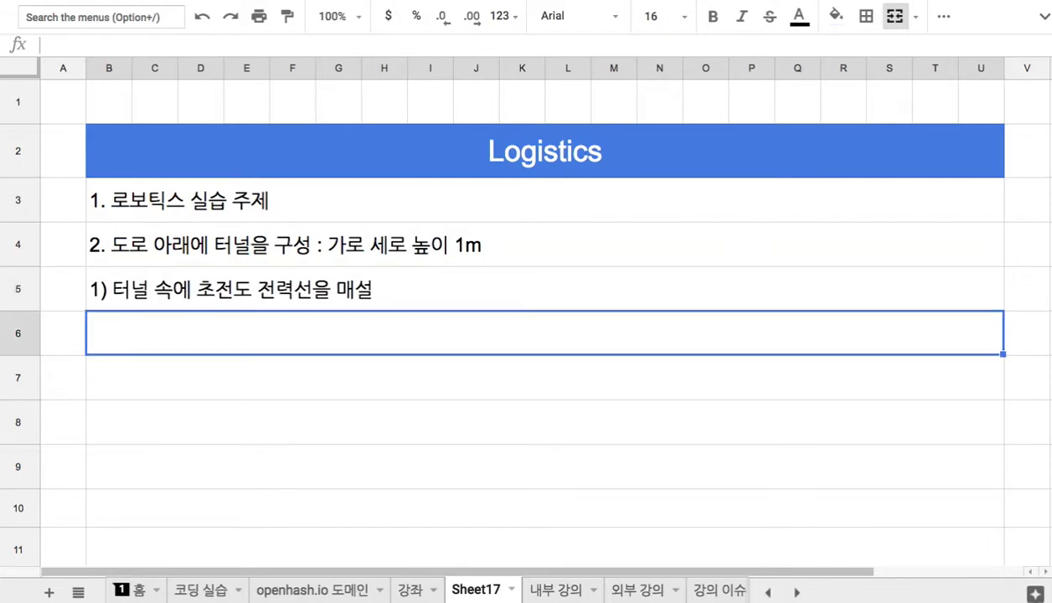
# Enter the sub-item "2) 상하수도 매설" in row 6
pyautogui.write('2) ')
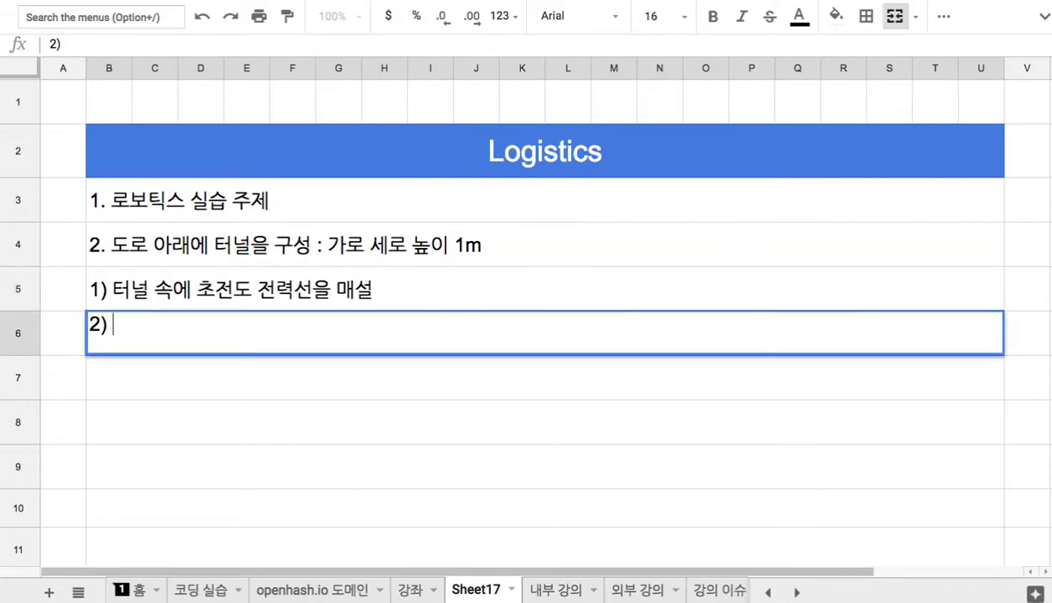
pyautogui.write('사ㅇ')
pyautogui.press('BackSpace')
pyautogui.press('BackSpace')
pyautogui.write('상하')
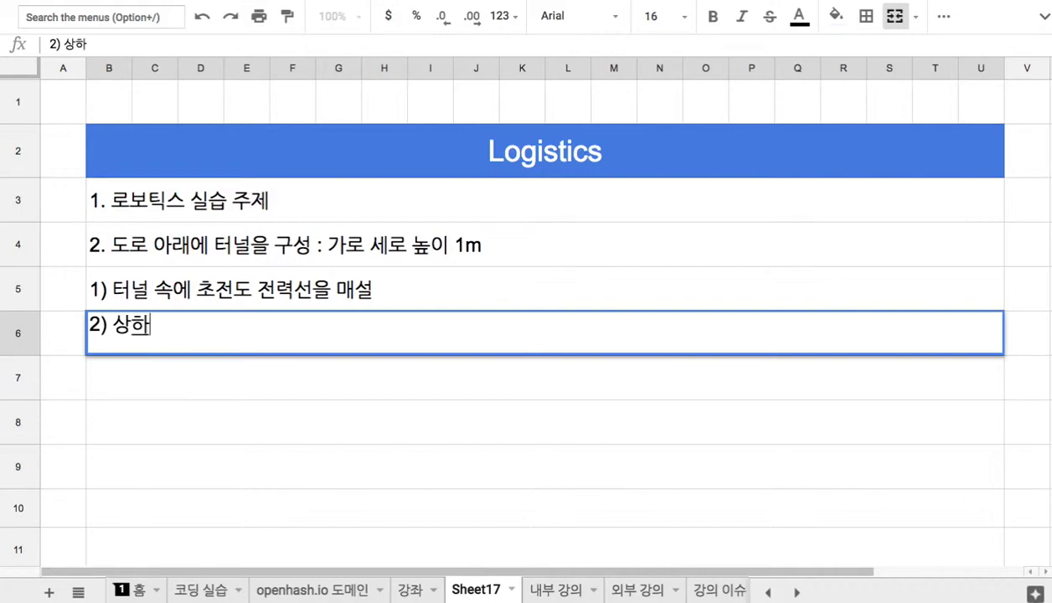
pyautogui.write('수도도 매설')
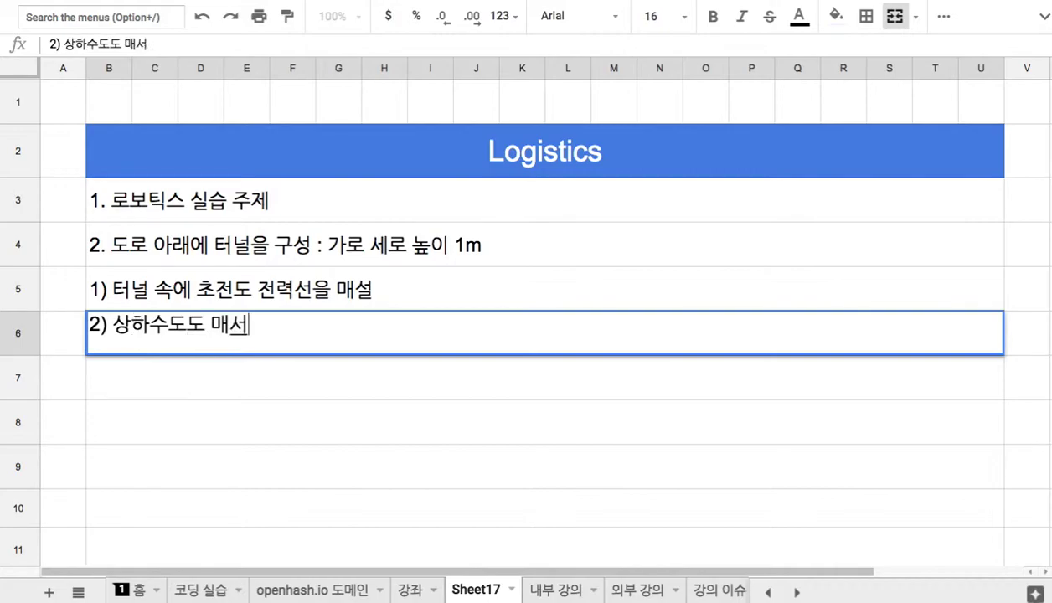
pyautogui.moveTo(185, 325); pyautogui.dragTo(205, 325)
pyautogui.press('BackSpace')
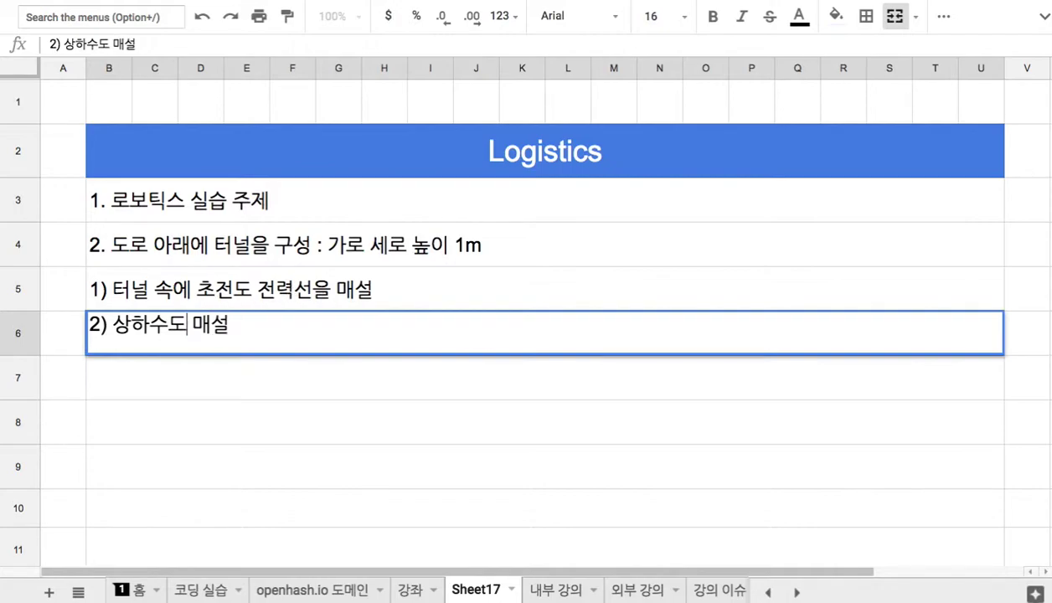
# Enter the sub-item "3) 물류 장치도 매설" in row 7
pyautogui.click(239, 372)
pyautogui.write('3) ')
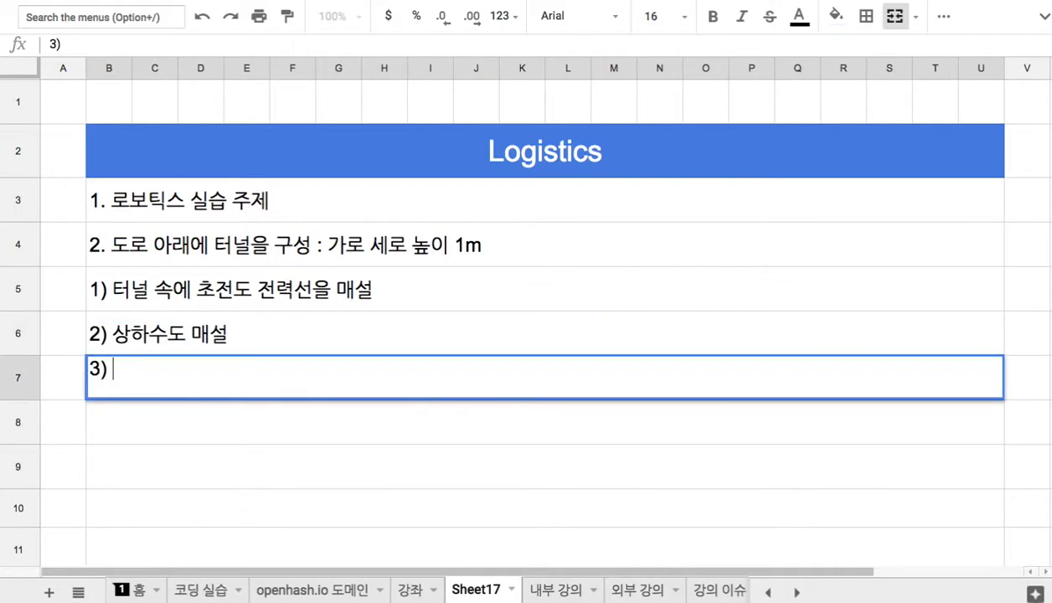
pyautogui.write('물류 장칠')
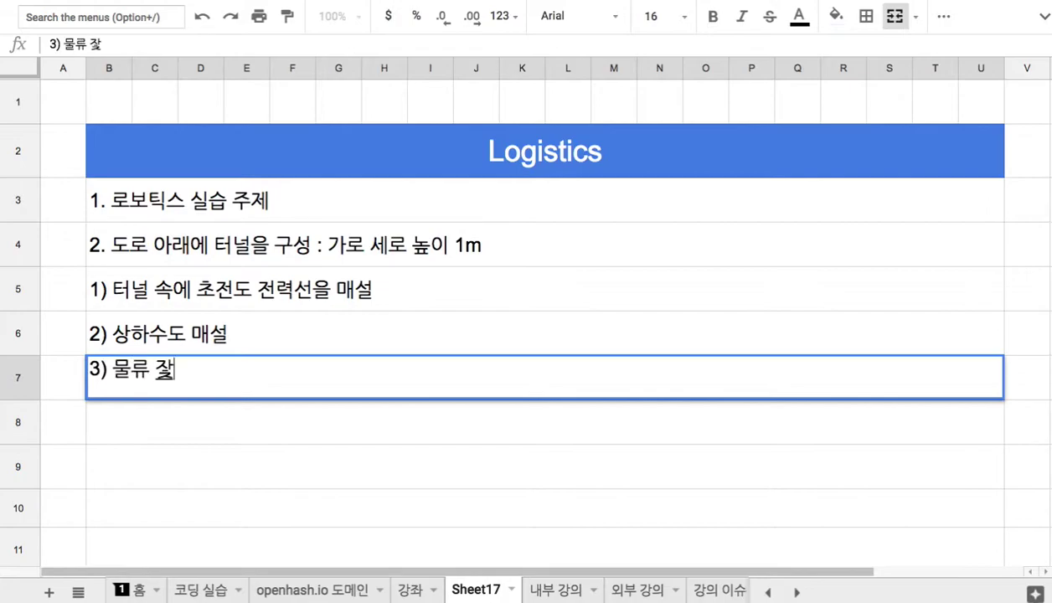
pyautogui.write('ㅗ')
pyautogui.press('BackSpace')
pyautogui.press('BackSpace')
pyautogui.write('도 매설')
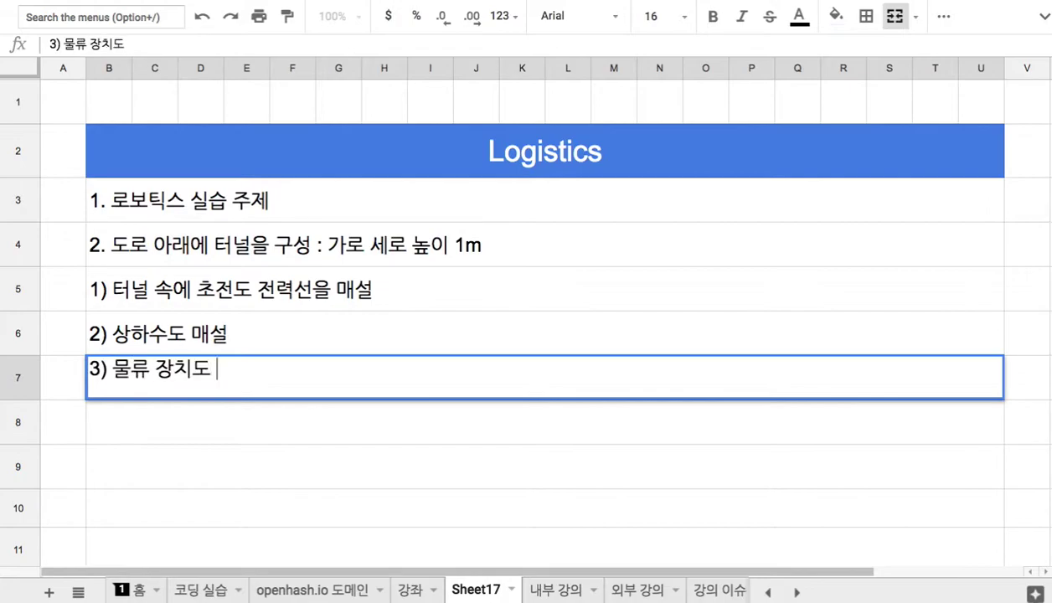
pyautogui.click(230, 415)
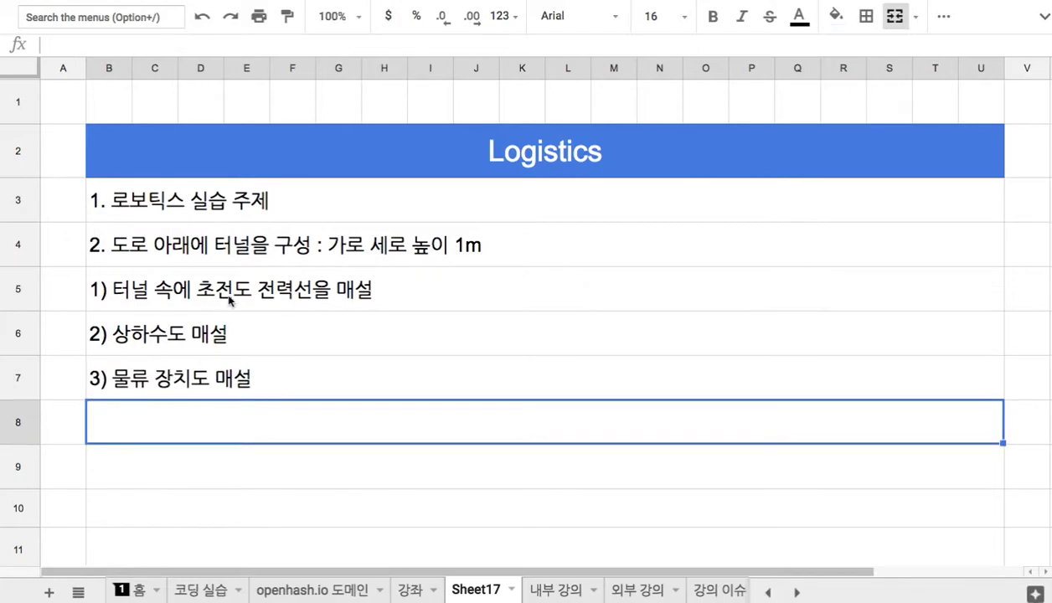
pyautogui.doubleClick(456, 237)
pyautogui.moveTo(458, 237); pyautogui.dragTo(469, 237)
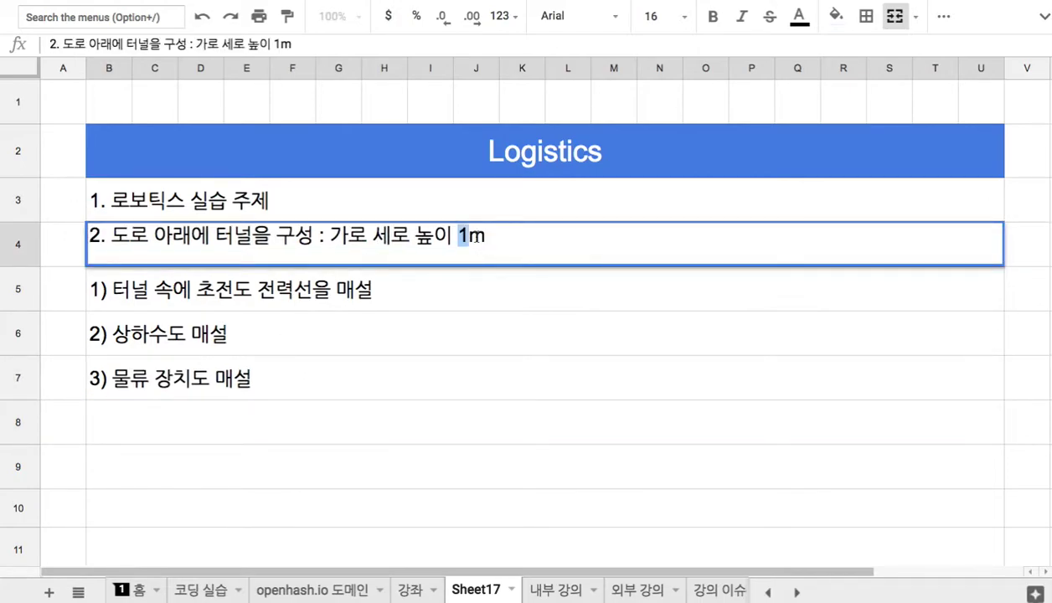
pyautogui.click(489, 239)
pyautogui.moveTo(388, 303); pyautogui.dragTo(402, 393)
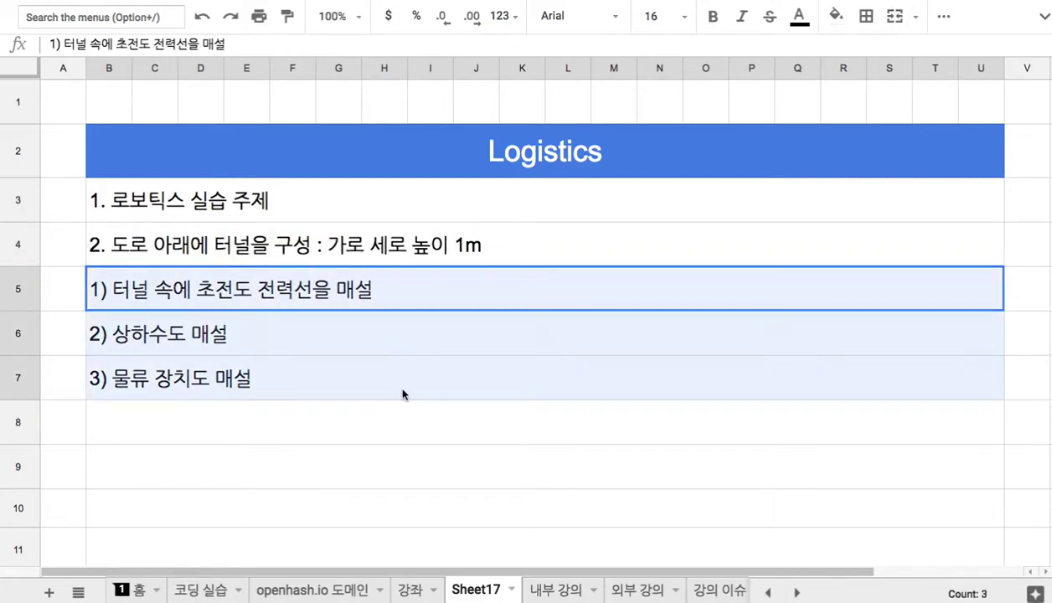
pyautogui.click(419, 247)
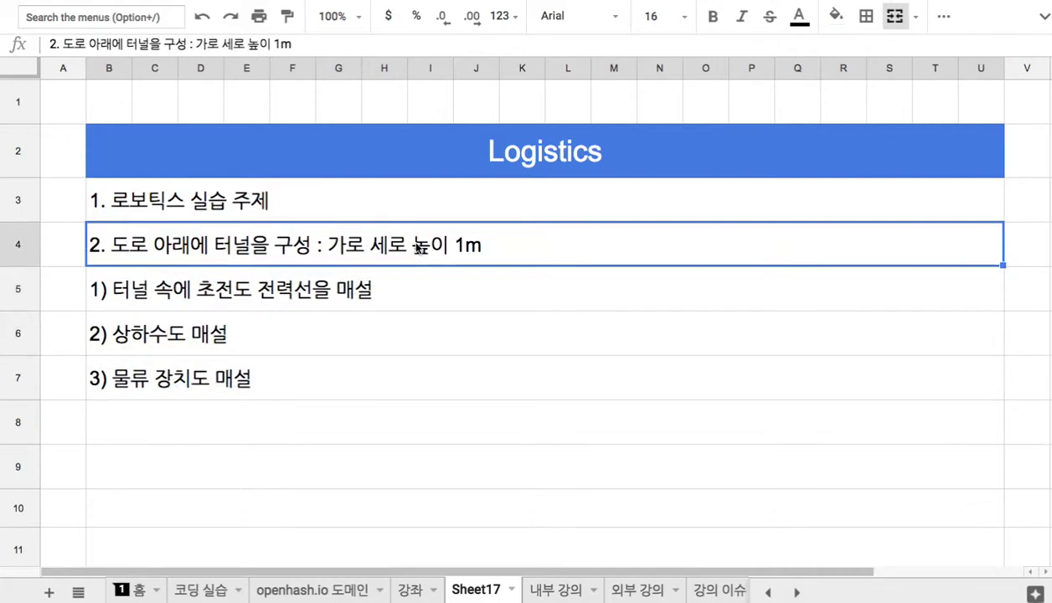
# Extend the title in row 2 by inserting "교육 도시 내의 모든 물류를 처리 " in front of "Logistics"
pyautogui.click(484, 153)
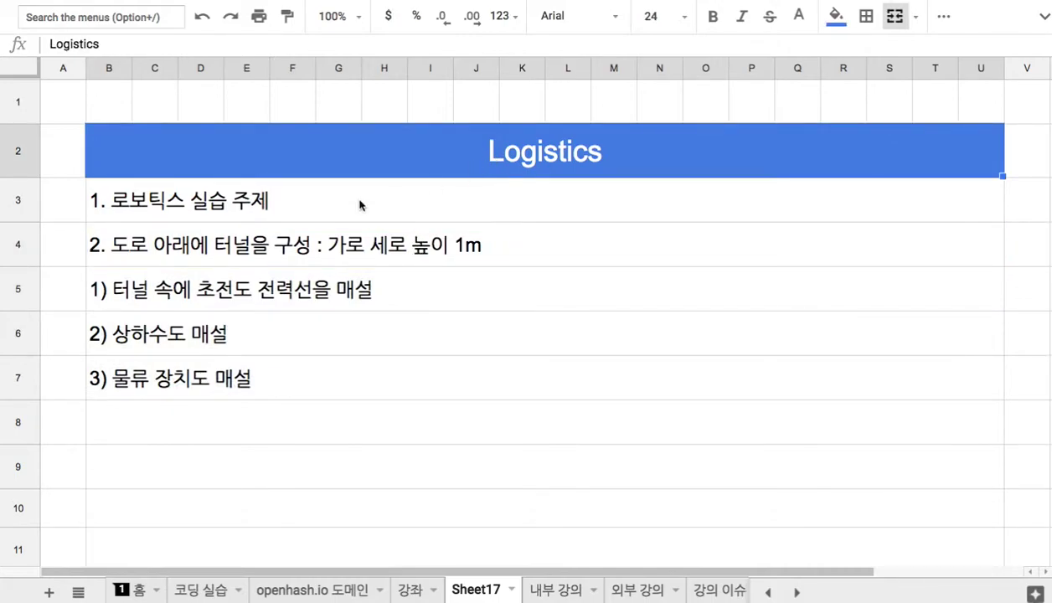
pyautogui.doubleClick(202, 157)
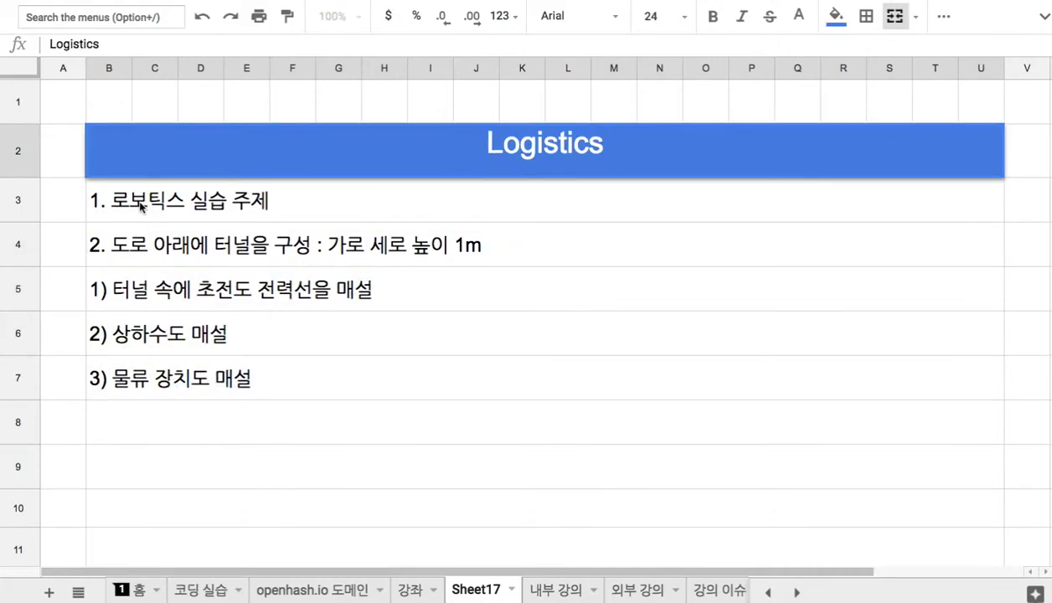
pyautogui.click(474, 147)
pyautogui.write('교육 돗')
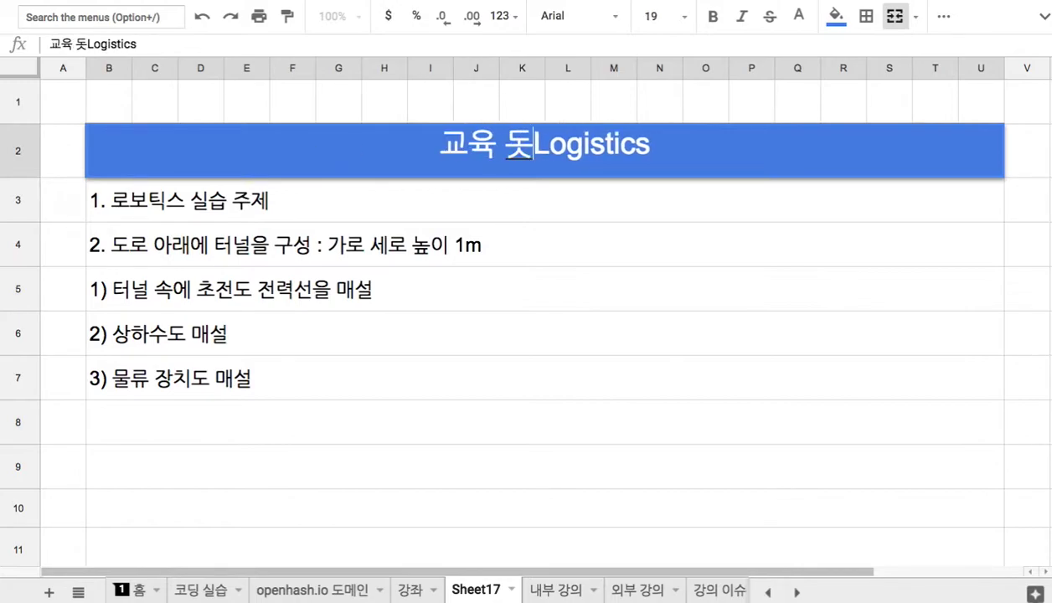
pyautogui.write('ㅣ 내의 모든 ㅁㄹㅠ')
pyautogui.press('BackSpace')
pyautogui.press('BackSpace')
pyautogui.write('ㅜ류')
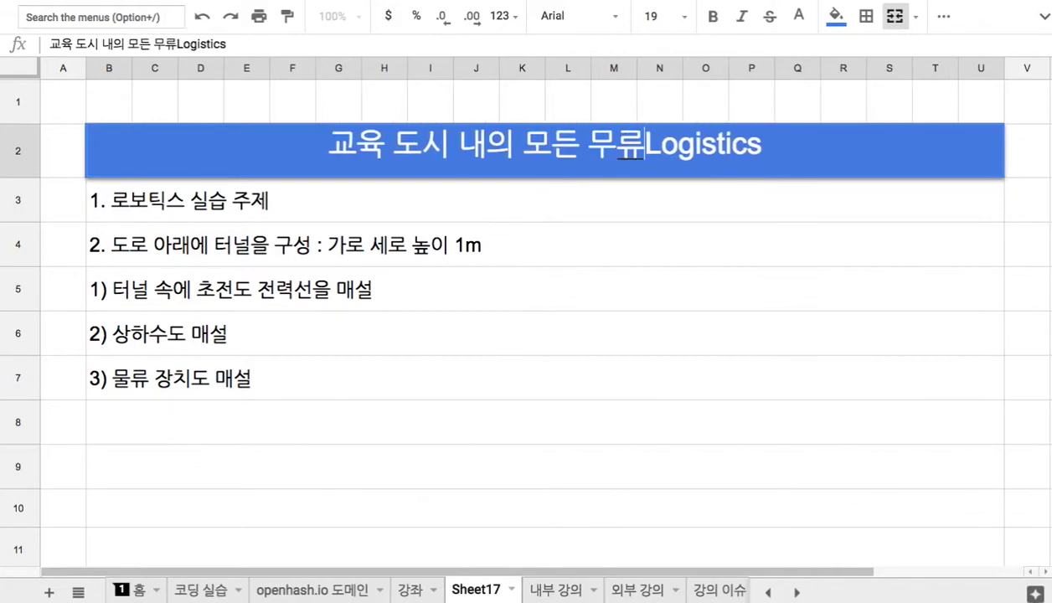
pyautogui.press('BackSpace')
pyautogui.press('BackSpace')
pyautogui.write('물류를 ')
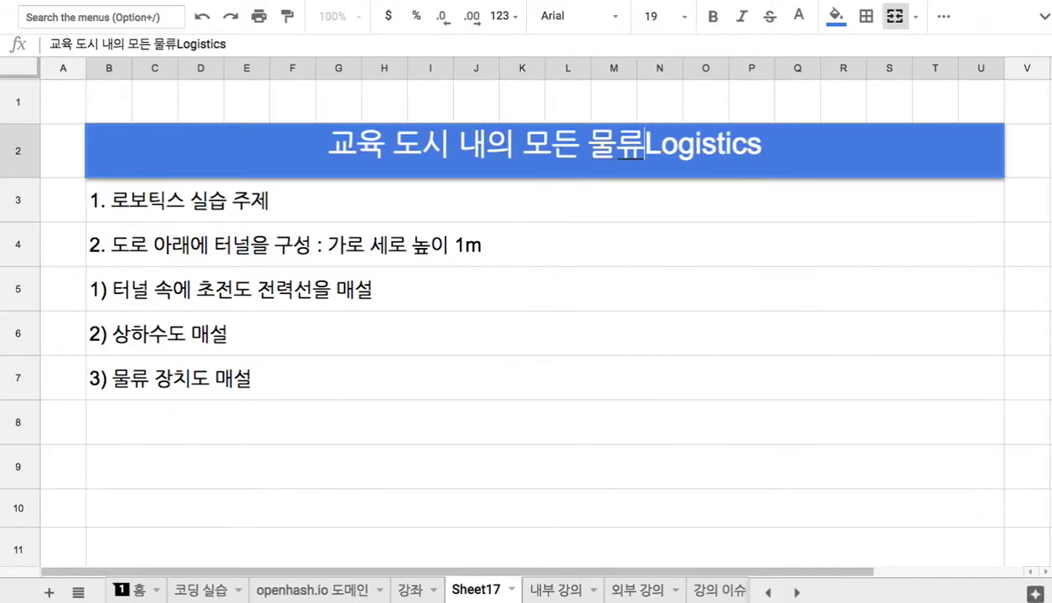
pyautogui.write('처리')
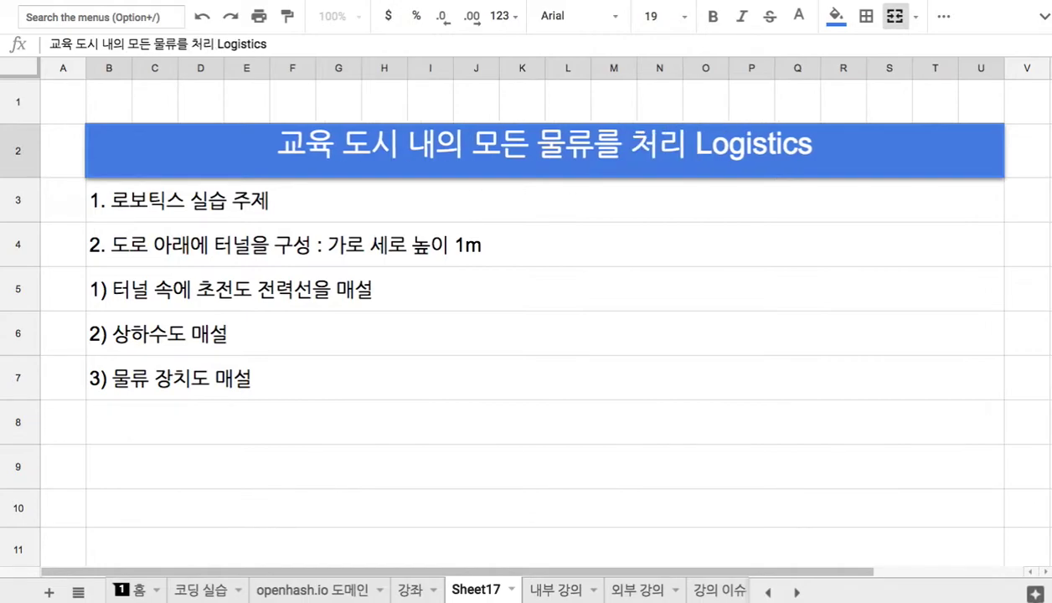
pyautogui.click(455, 239)
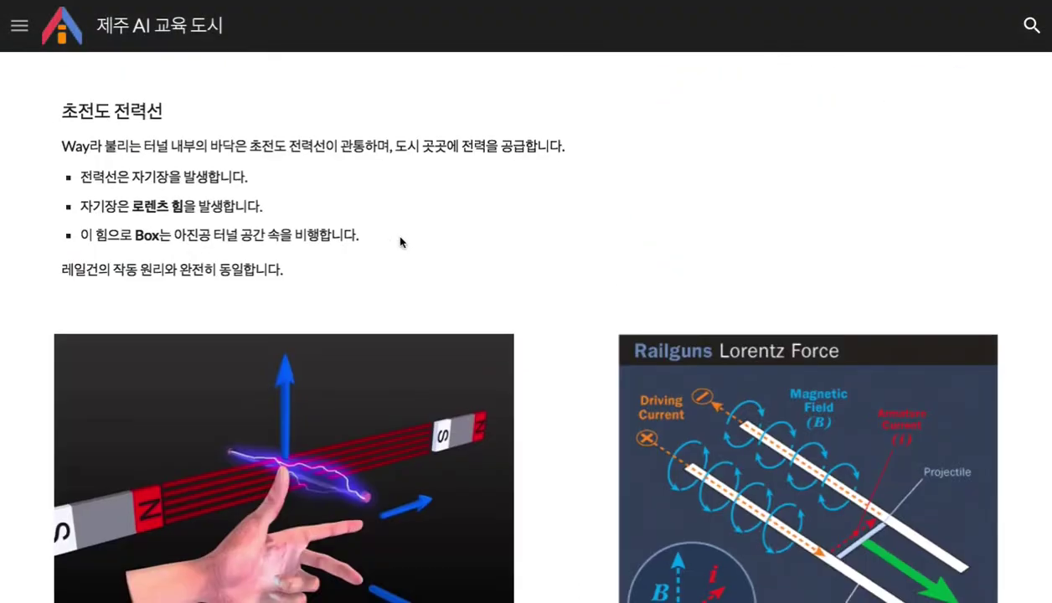
# Consult the 초전도 전력선 and 자율 주행 sections of the Boxway page and enter "3. 자기부상 열차의 축소판" in row 8
pyautogui.scroll(-2, 399, 241)
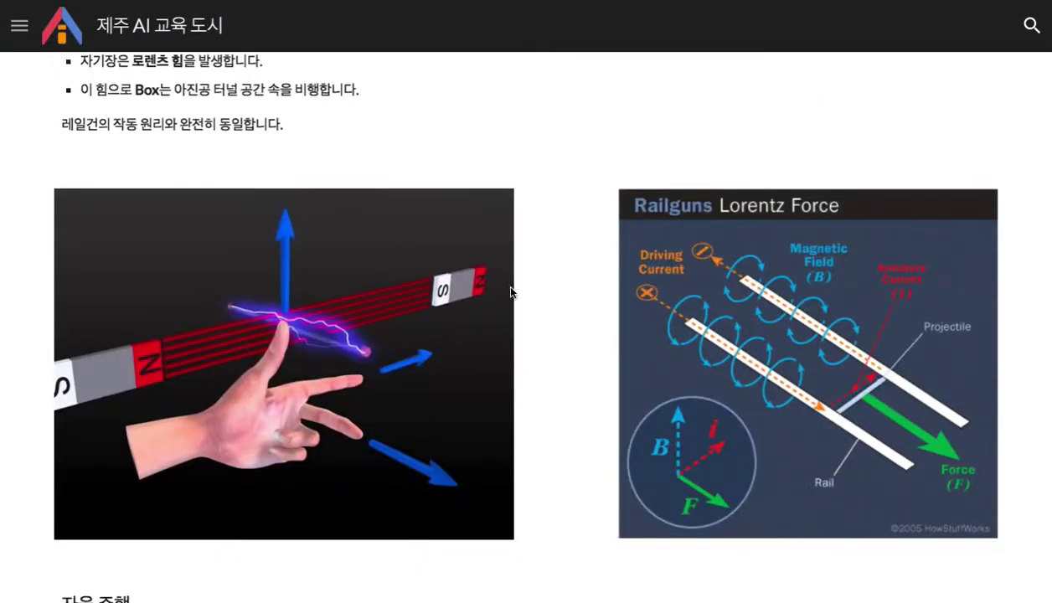
pyautogui.scroll(-1, 538, 298)
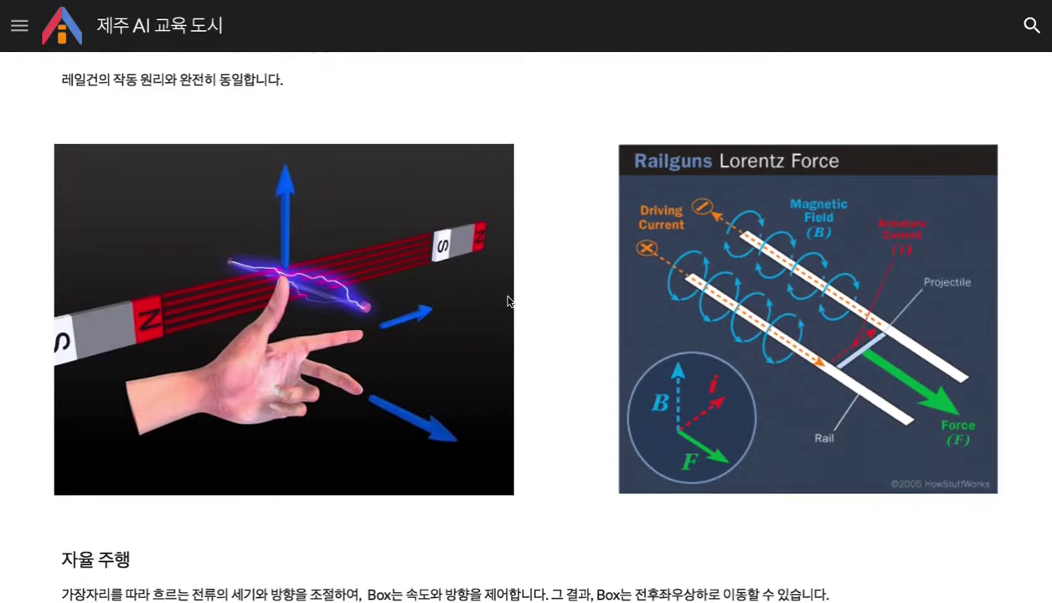
pyautogui.scroll(-4, 508, 301)
pyautogui.scroll(-1, 508, 301)
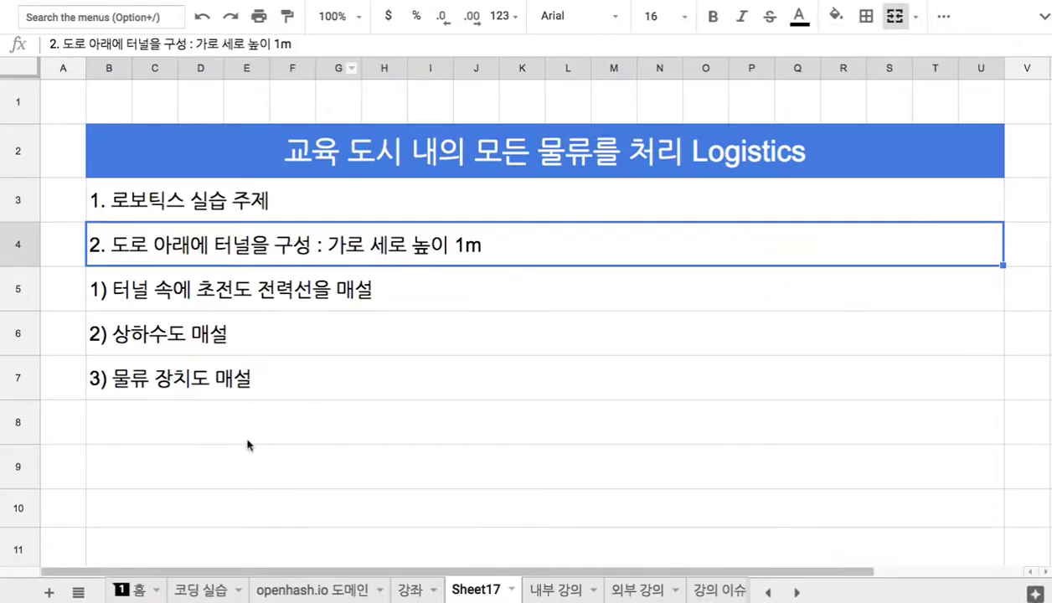
pyautogui.click(248, 436)
pyautogui.write('3. ')
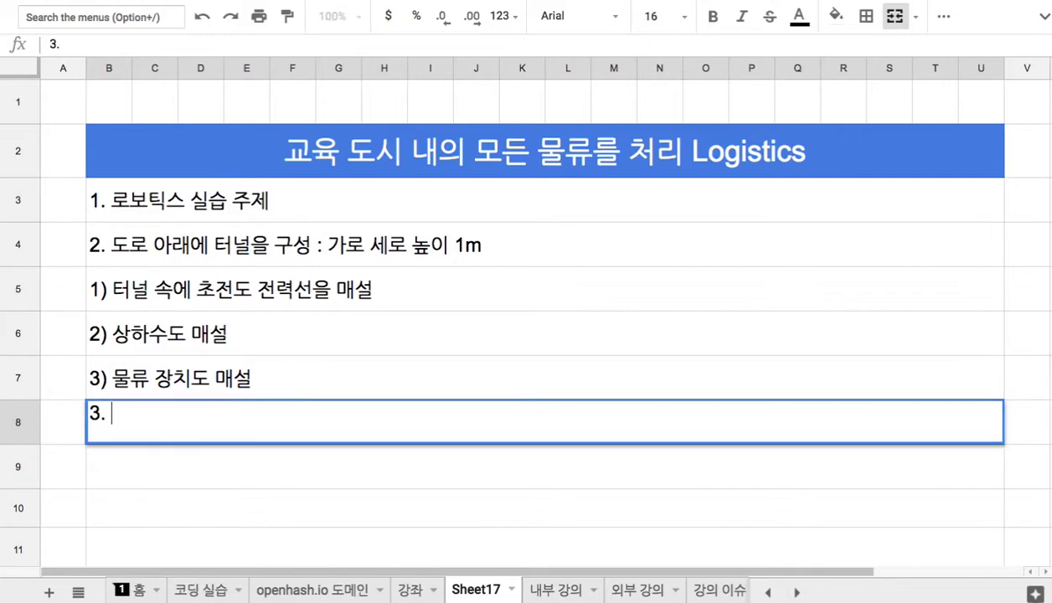
pyautogui.write('자기부상 열차으')
pyautogui.write('의 축소파')
pyautogui.write('ㄴ')
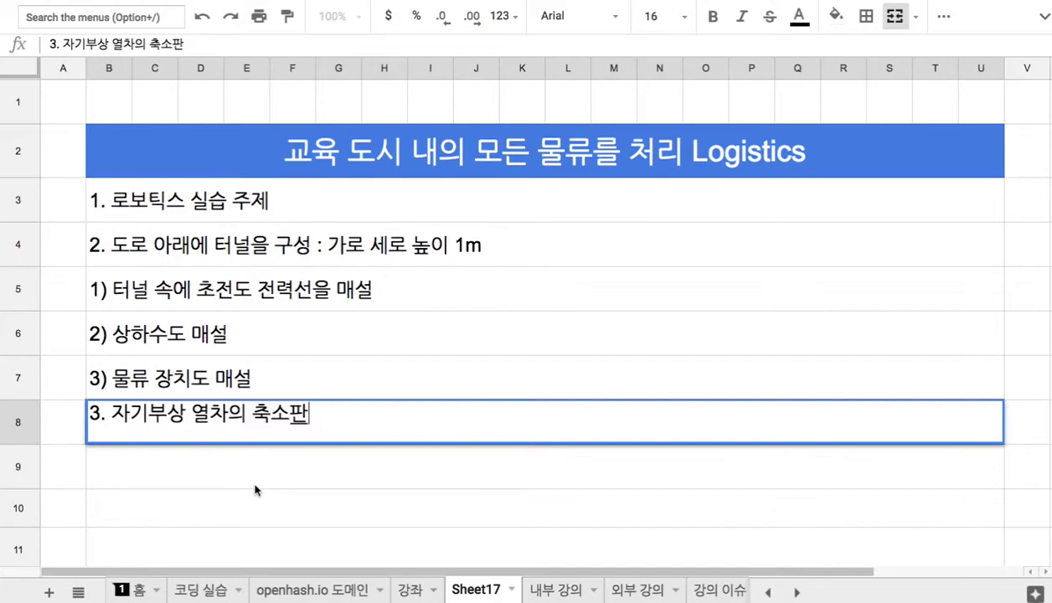
# Insert "(maglev)" directly after "자기부상" in the row 8 entry
pyautogui.click(185, 413)
pyautogui.write('(')
pyautogui.write('maglev')
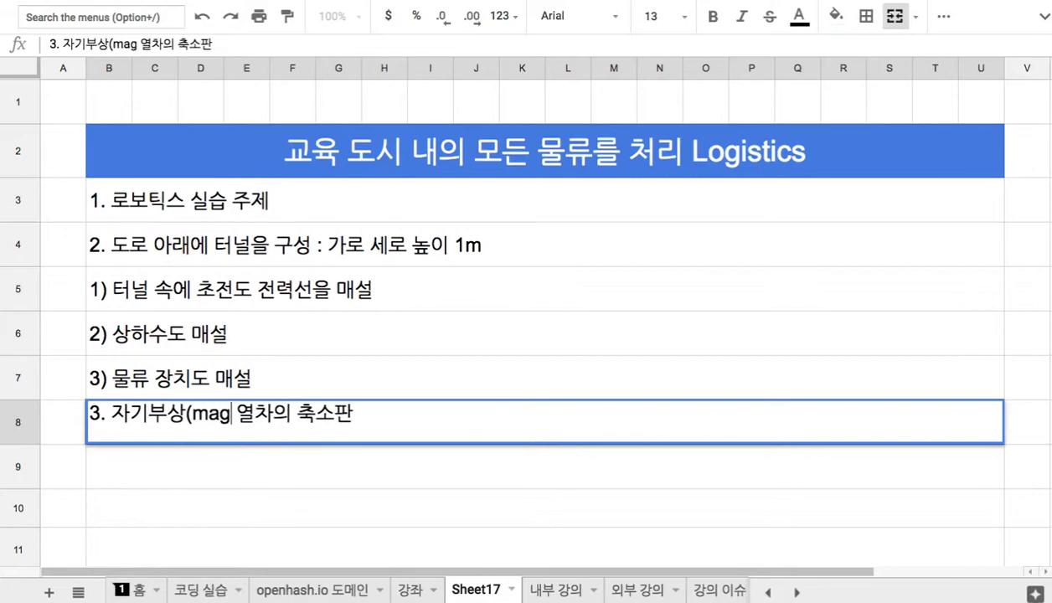
pyautogui.write('_')
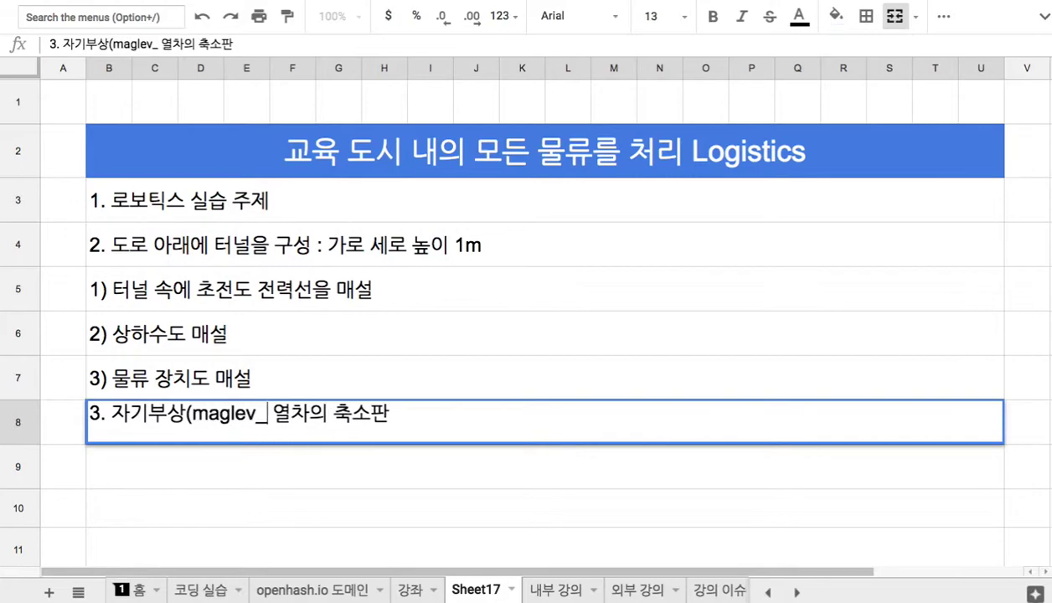
pyautogui.press('BackSpace')
pyautogui.write(')')
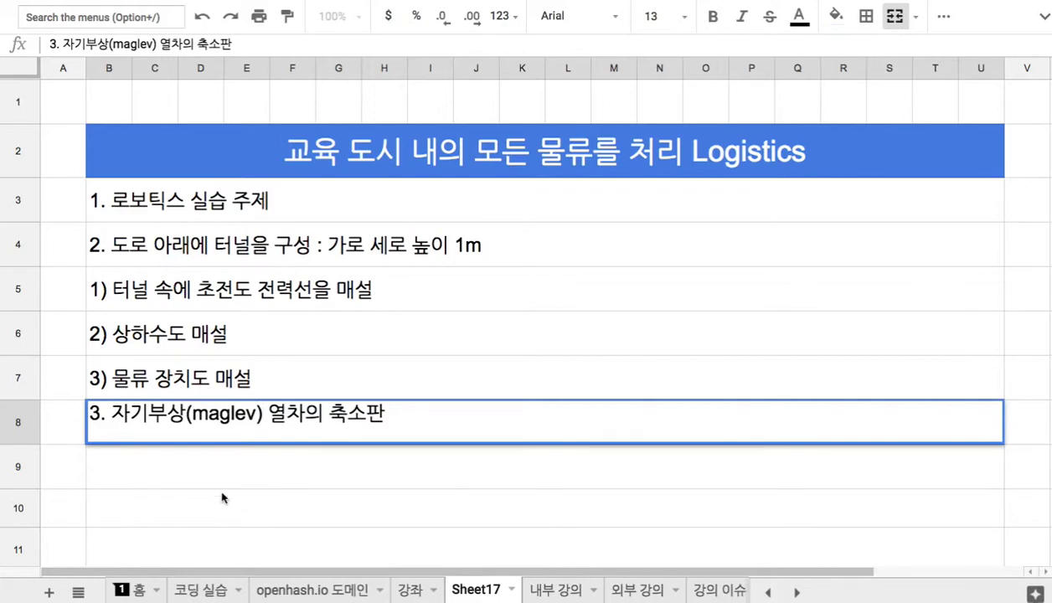
# Enter "4. 전자공학, 전기공학, 기계공학 지식을 갖춘 개발자들이 참여할 수 있다." in row 9
pyautogui.click(189, 471)
pyautogui.write('4. w')
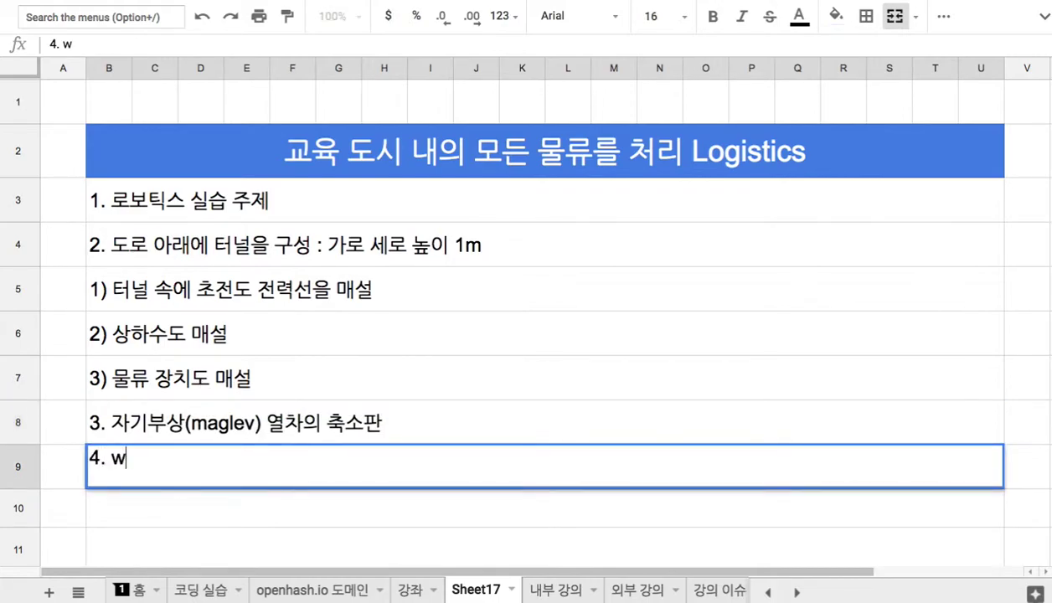
pyautogui.press('BackSpace')
pyautogui.write('저ㄴ자공학, ㅈㅓㄴ기공ㅎ')
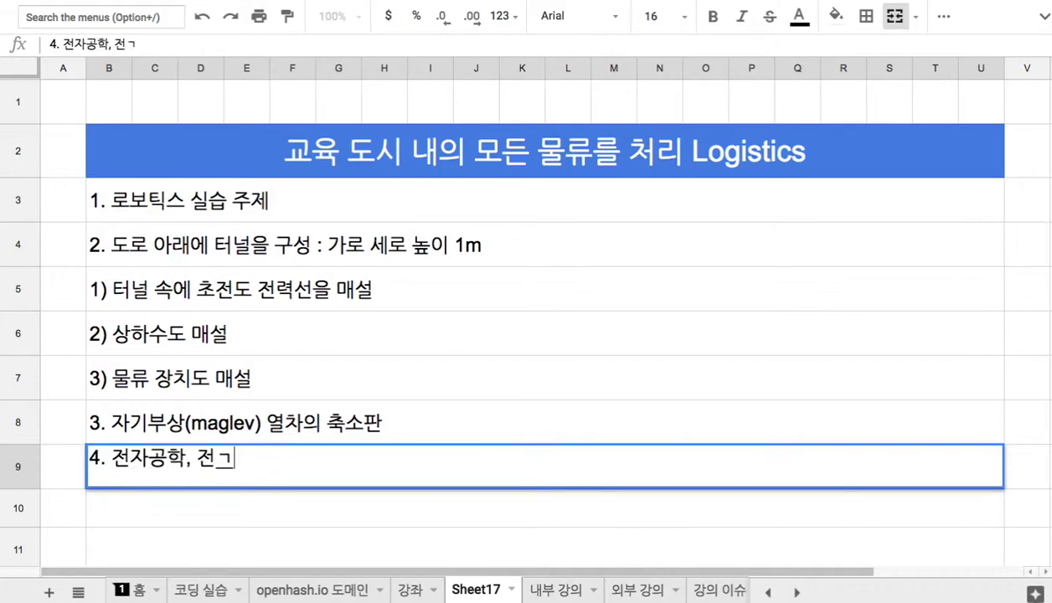
pyautogui.write('ㅏㄱ, 기곟')
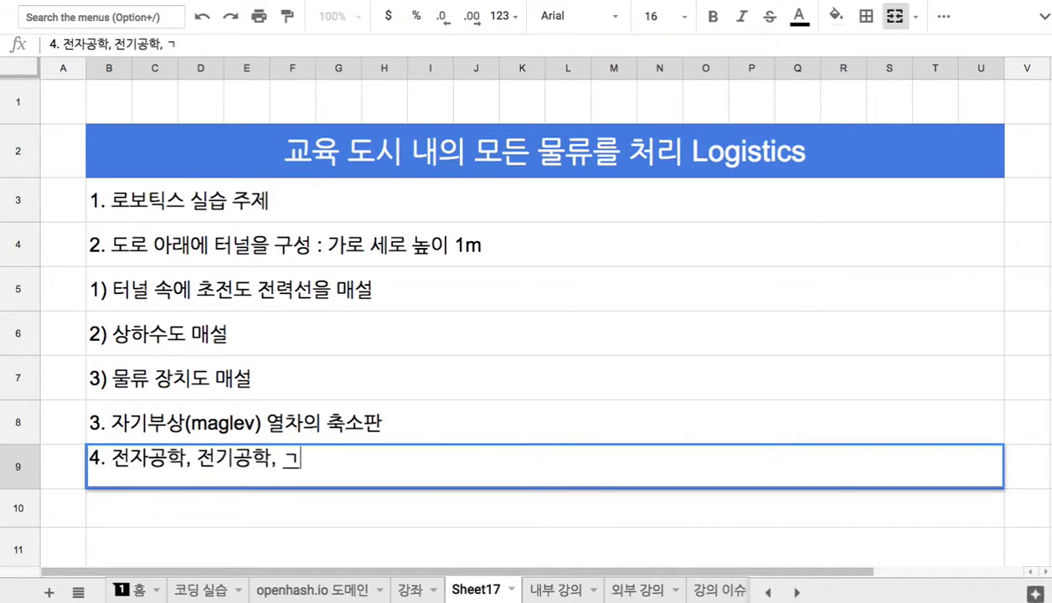
pyautogui.write('공학')
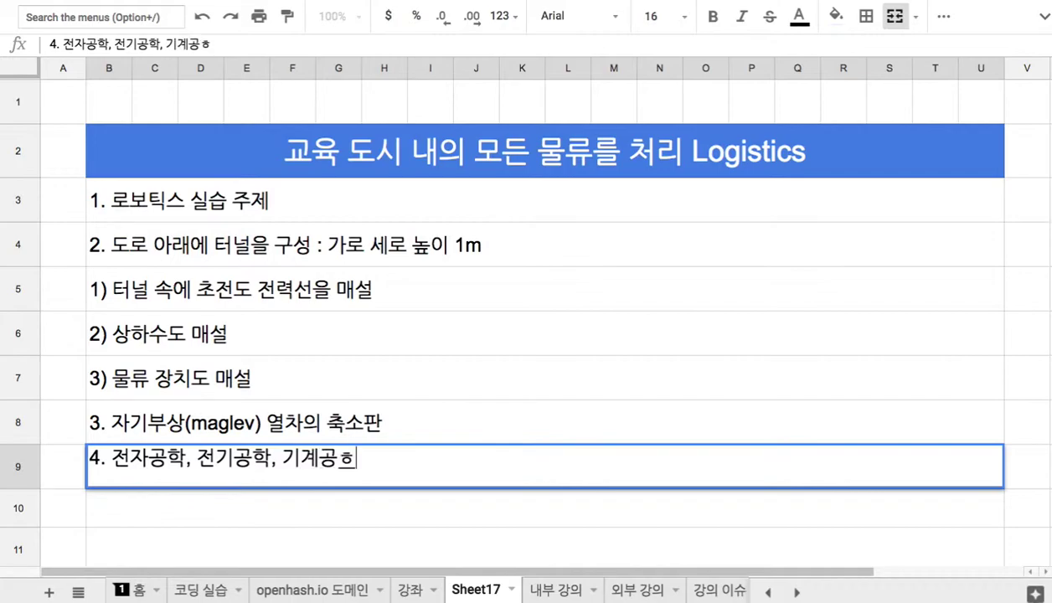
pyautogui.write(' 지식을')
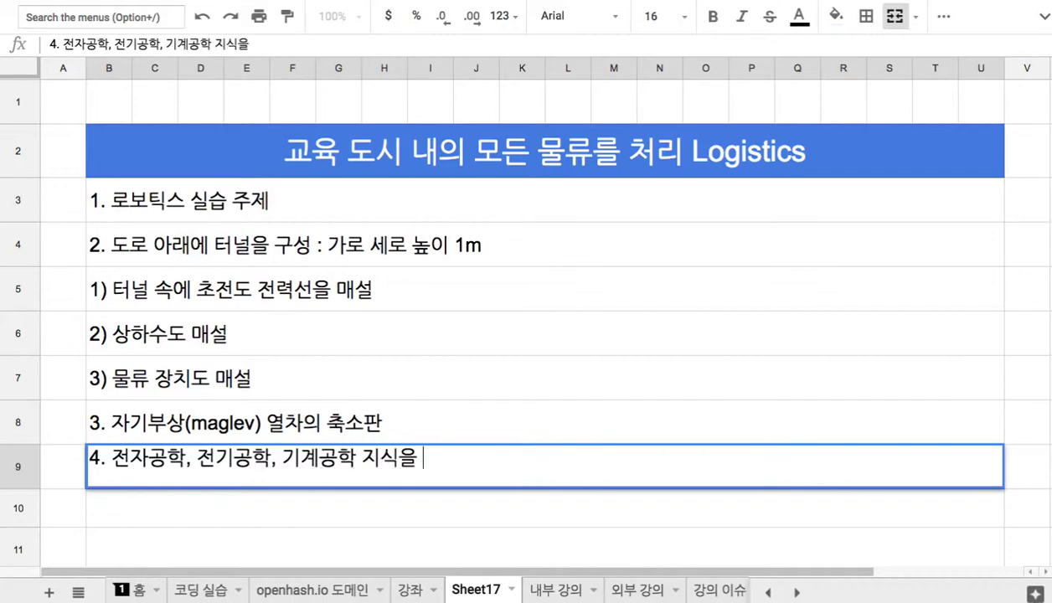
pyautogui.write(' 갖춘 개발')
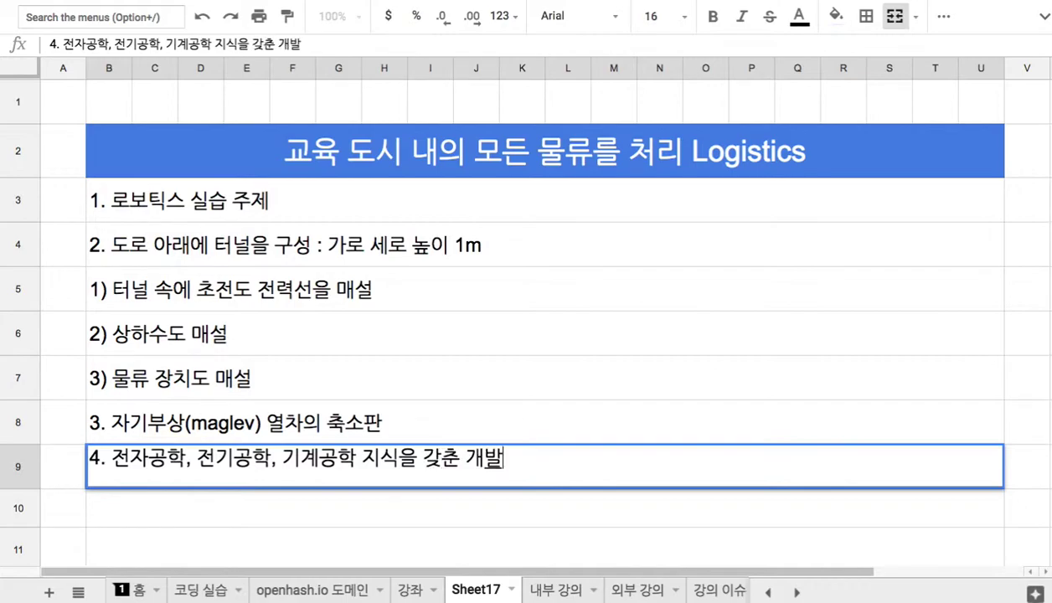
pyautogui.write('자들이 참여할 ')
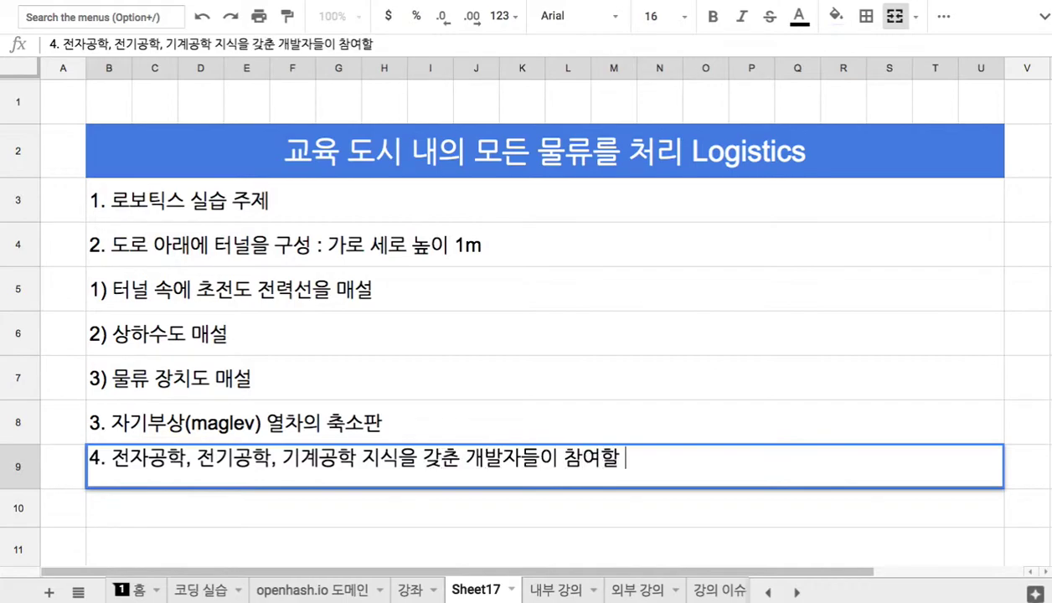
pyautogui.write('수 ㅇ있다.')
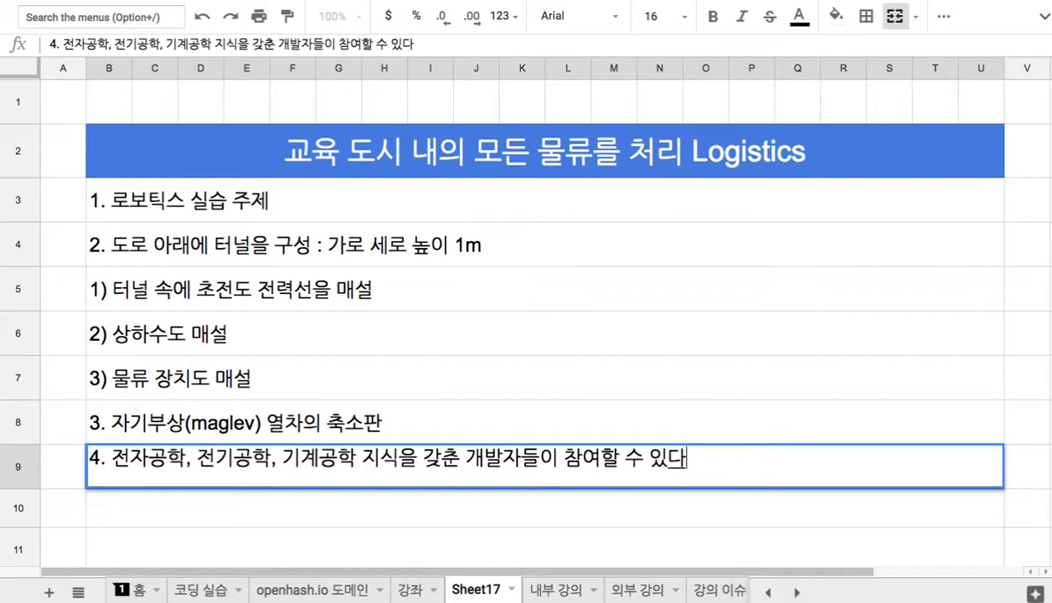
pyautogui.press('Return')
pyautogui.write('5. 로보틱스')
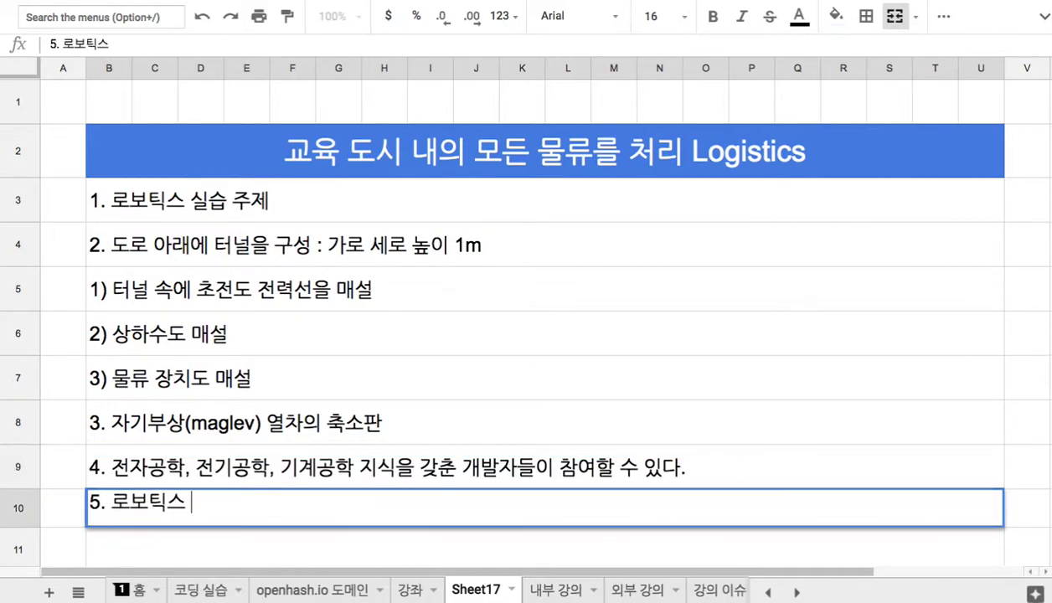
pyautogui.click(179, 200)
pyautogui.click(179, 508)
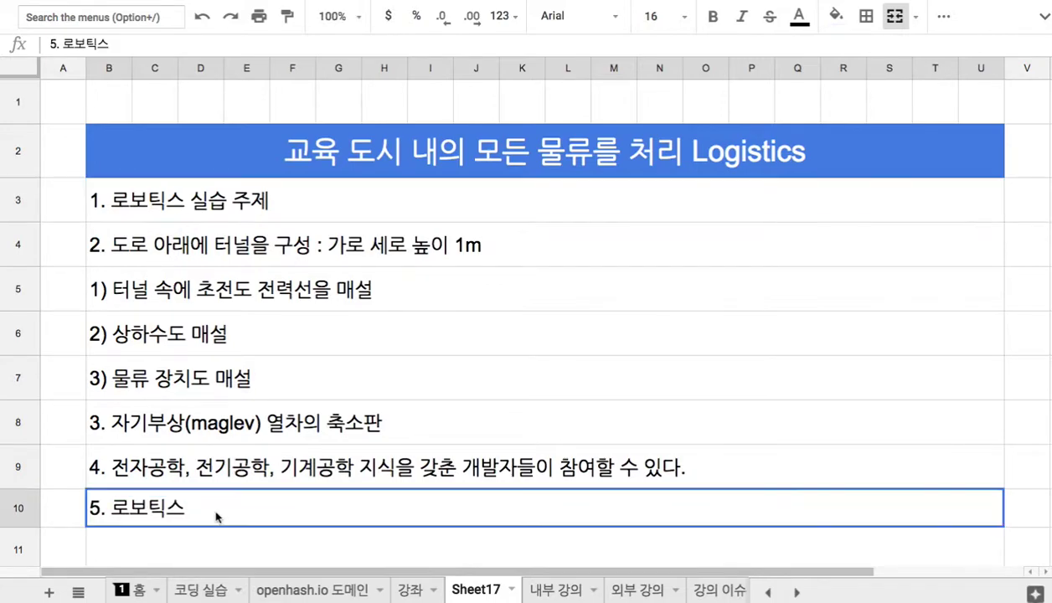
pyautogui.press('Delete')
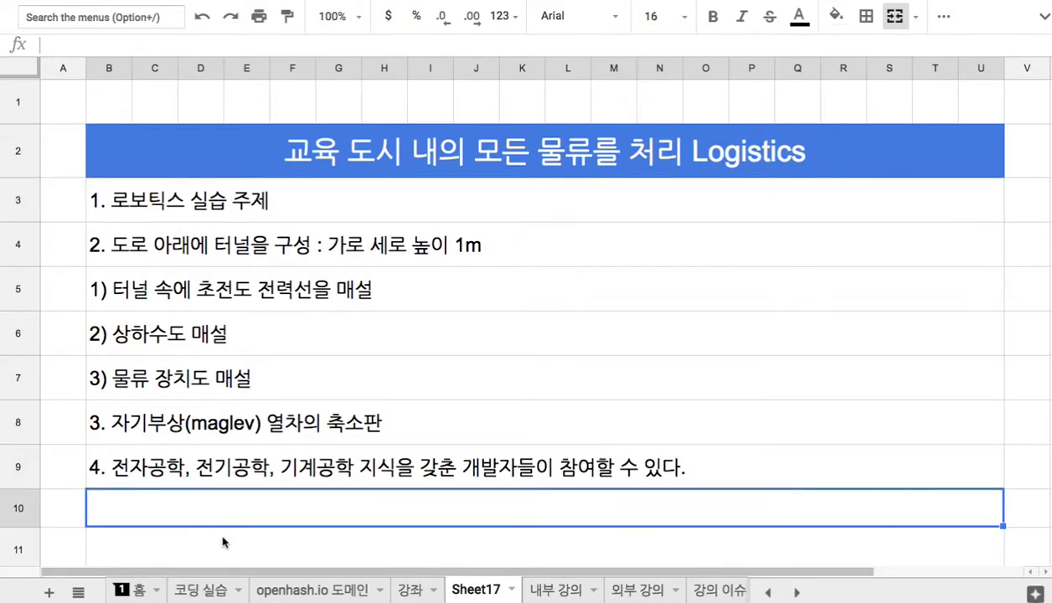
# Switch to the Boxway page and review it from the 자율 주행 section back up to its header, checking the site's page list
pyautogui.click(268, 288)
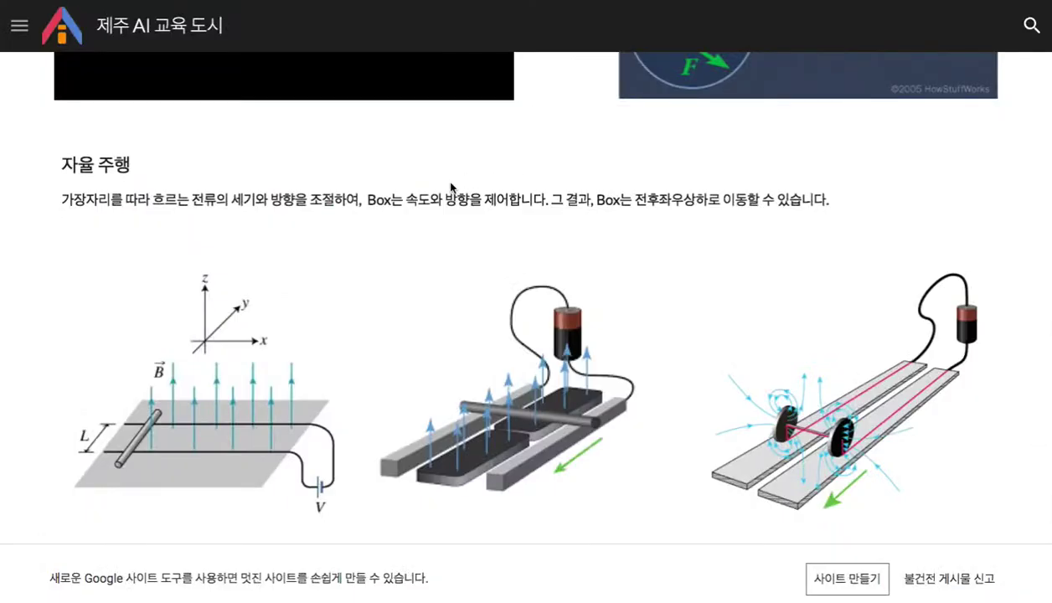
pyautogui.scroll(3, 453, 187)
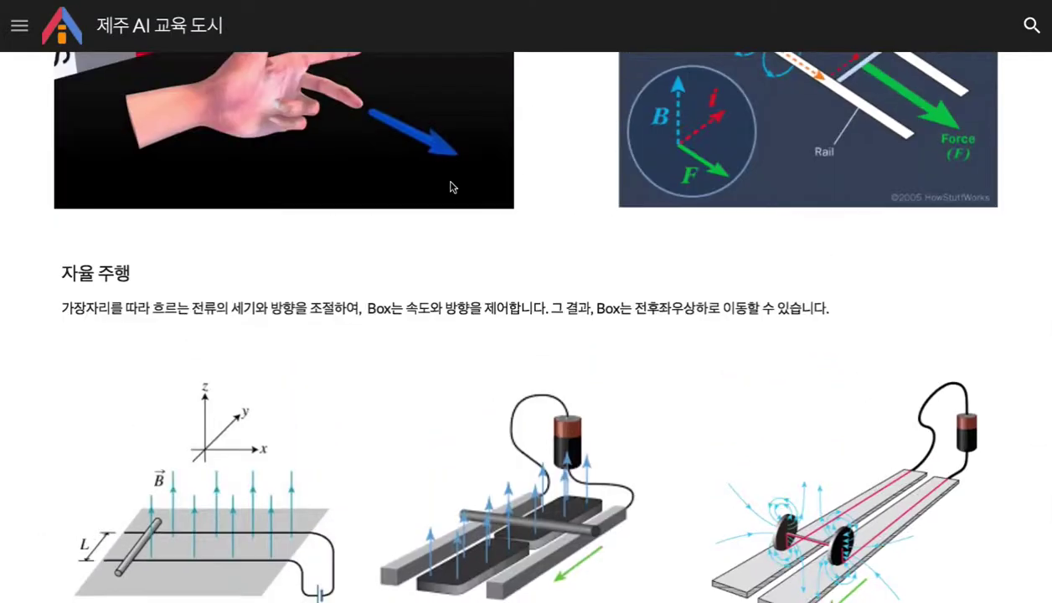
pyautogui.scroll(4, 451, 186)
pyautogui.scroll(10, 451, 186)
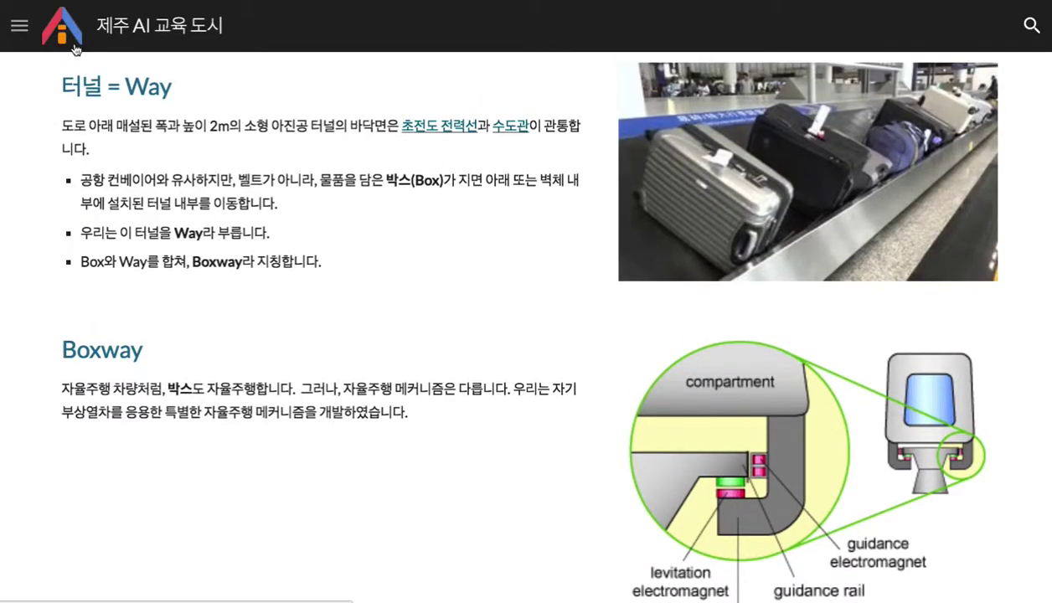
pyautogui.click(19, 26)
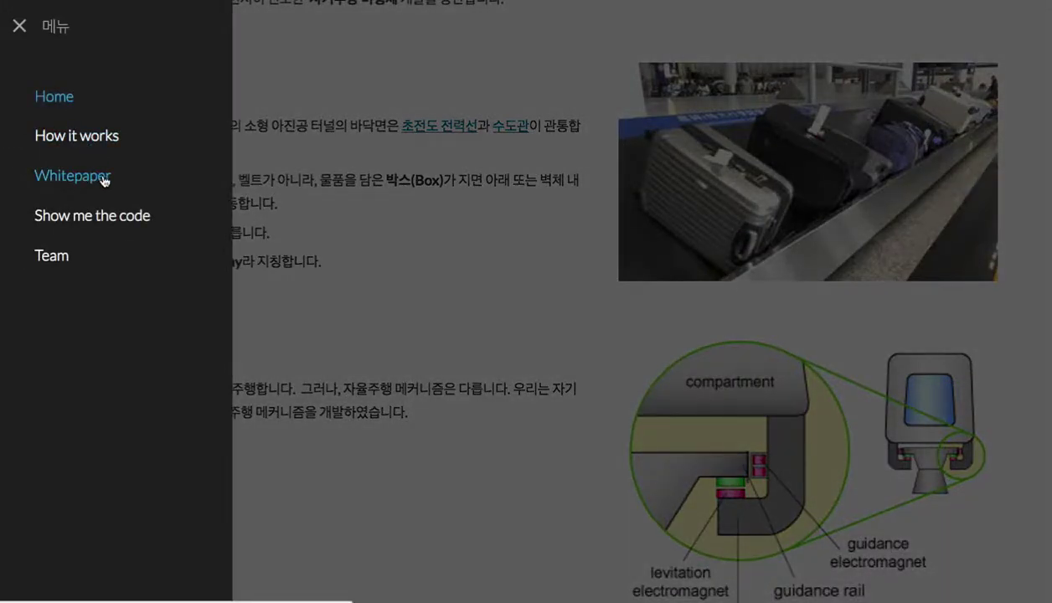
pyautogui.click(346, 210)
pyautogui.scroll(10, 346, 210)
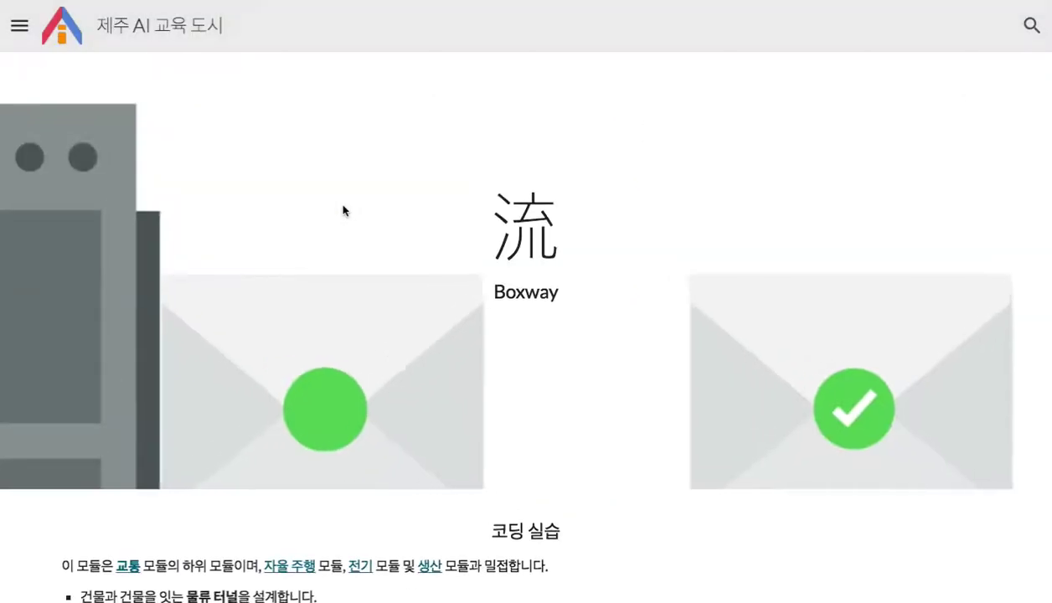